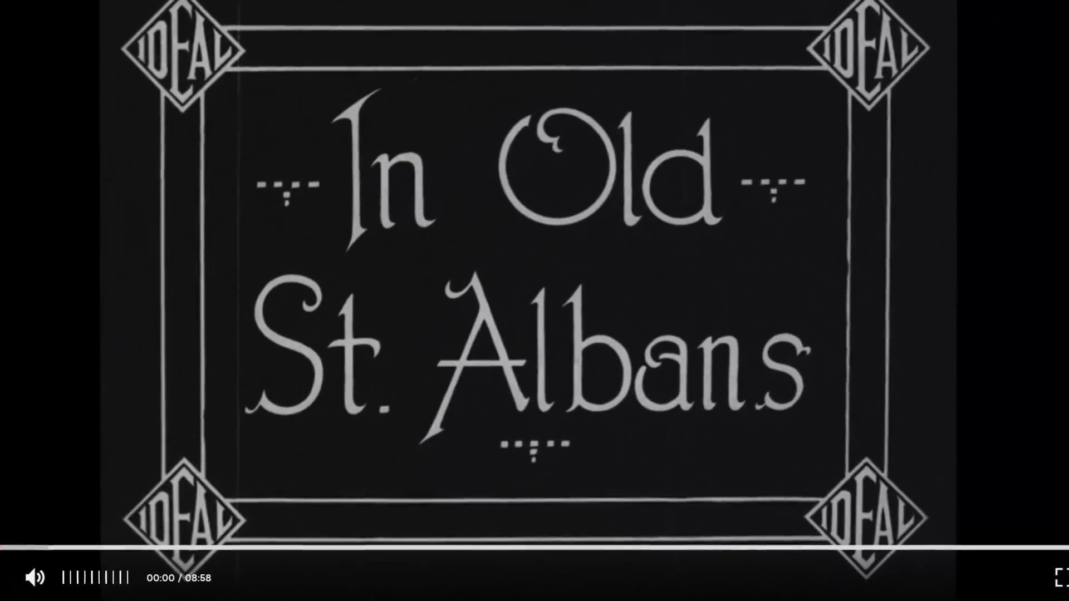
pyautogui.click(72, 550)
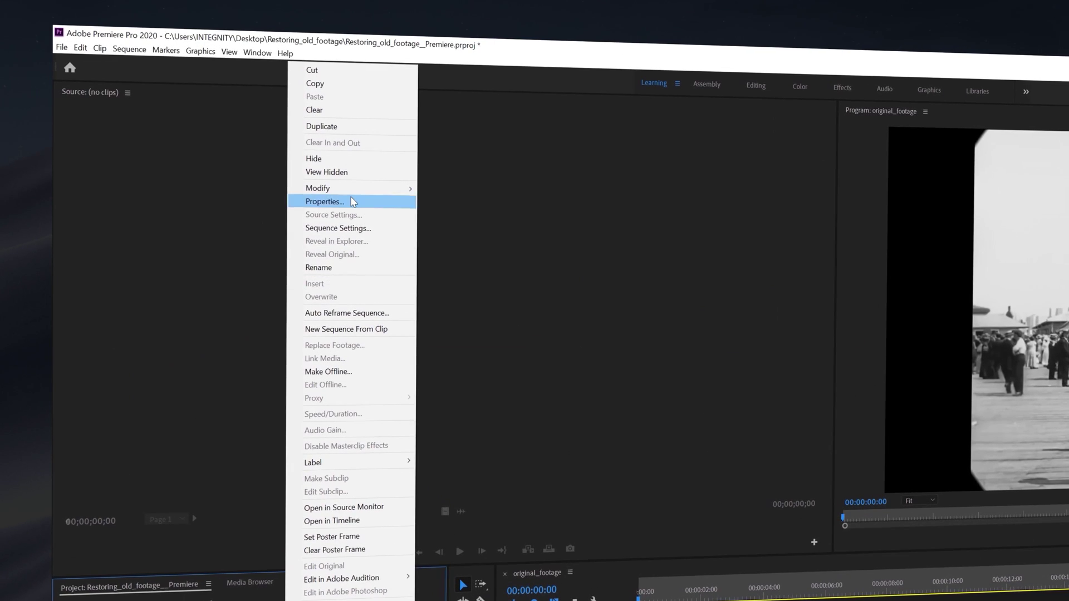
# Step: Open the properties of the original_footage sequence to check its source details
pyautogui.click(364, 204)
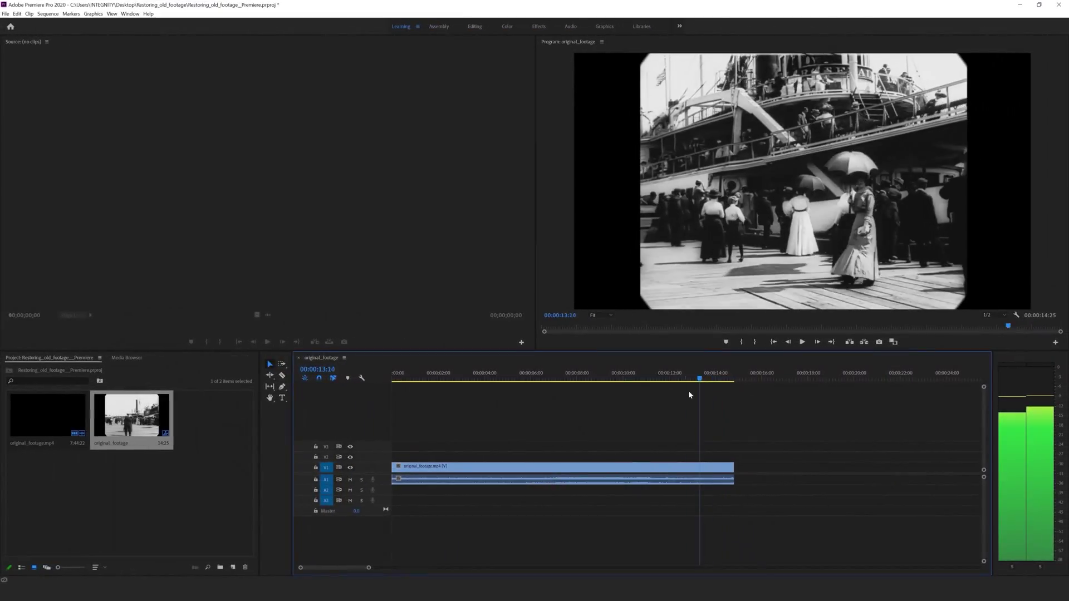
# Step: Mark the sequence's out point at the end of the footage clip, at 00:00:14:25
pyautogui.click(734, 374)
pyautogui.rightClick(735, 373)
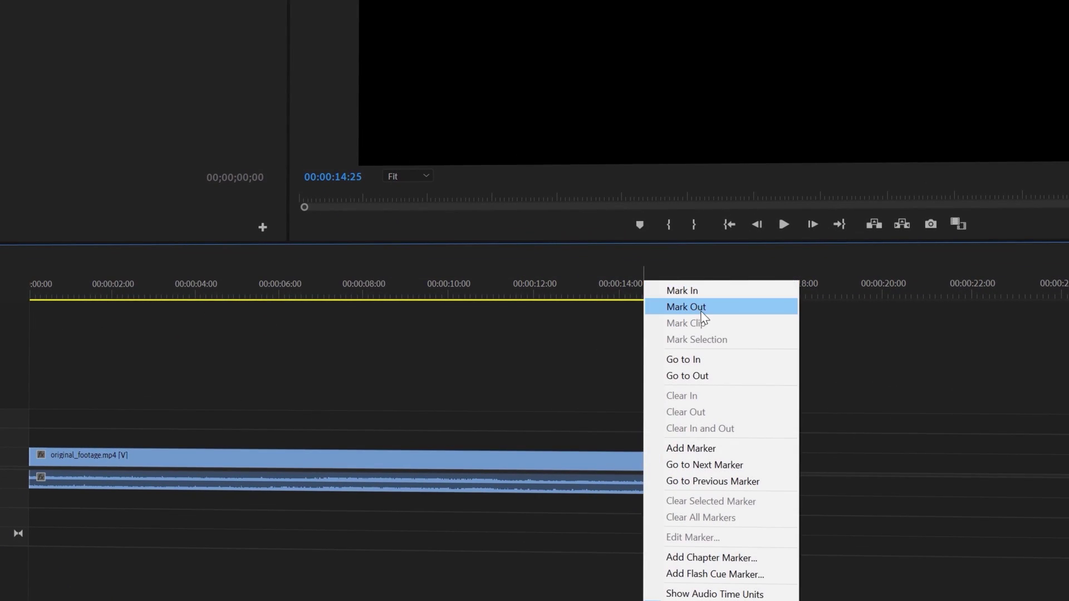
pyautogui.click(695, 309)
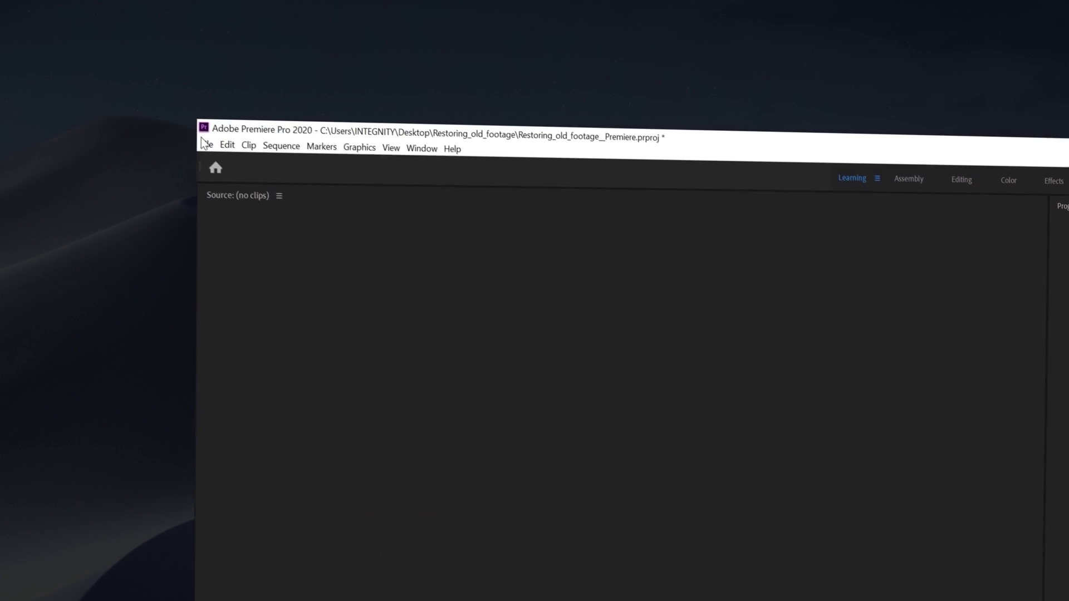
# Step: Set up a media export of the sequence in H.264 format without audio, and open the output name for editing
pyautogui.click(208, 146)
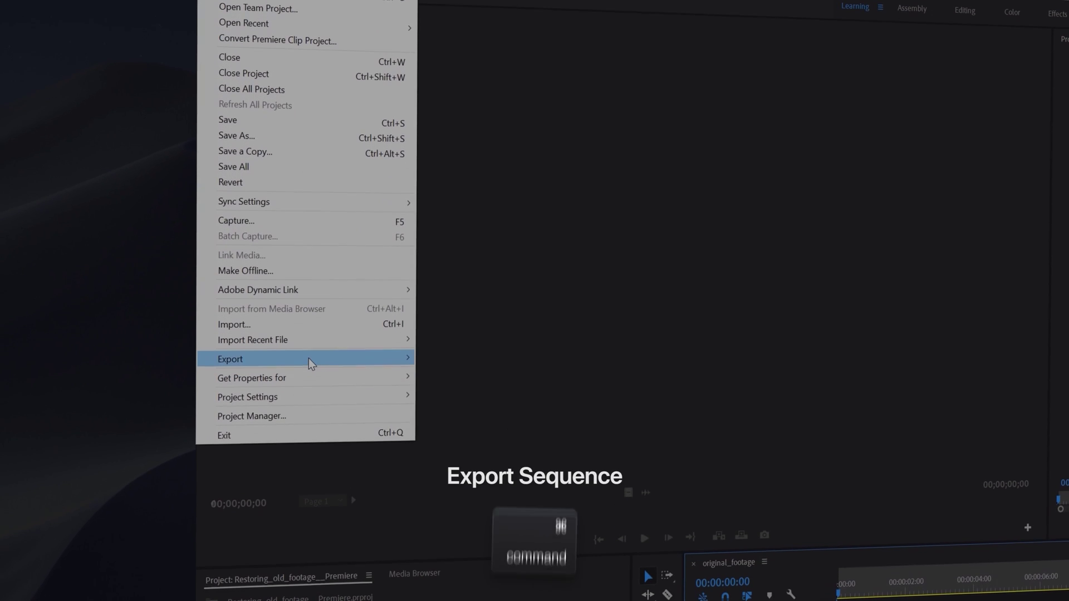
pyautogui.moveTo(311, 547)
pyautogui.click(460, 359)
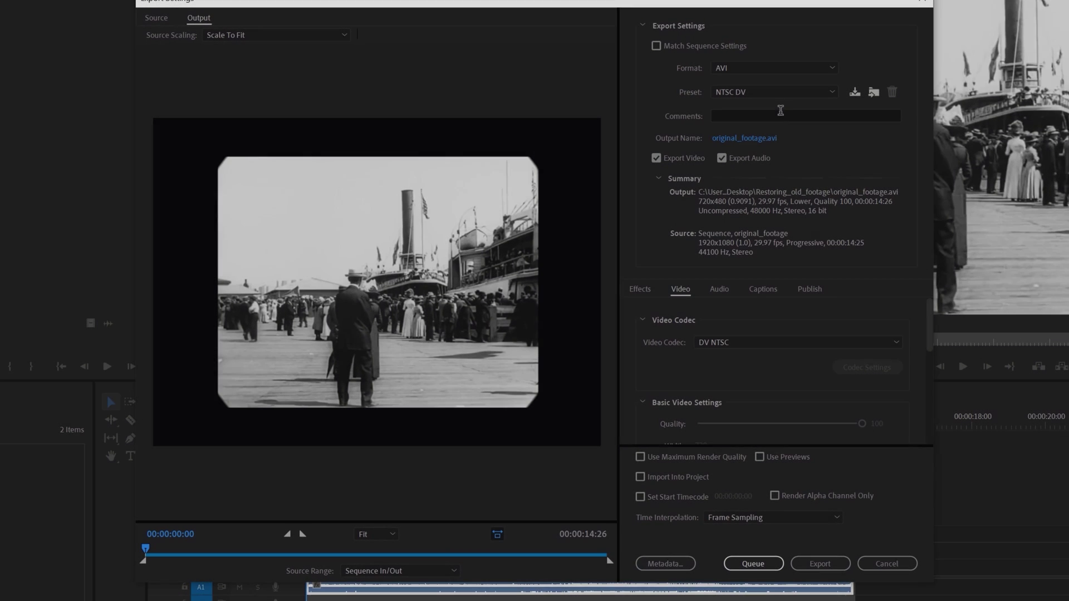
pyautogui.click(794, 66)
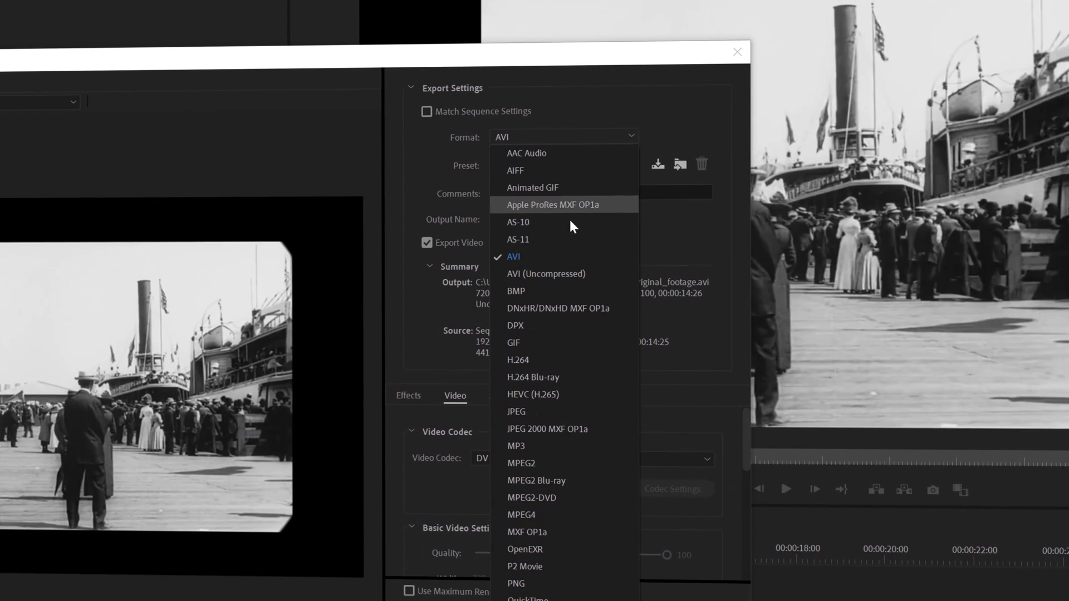
pyautogui.click(555, 362)
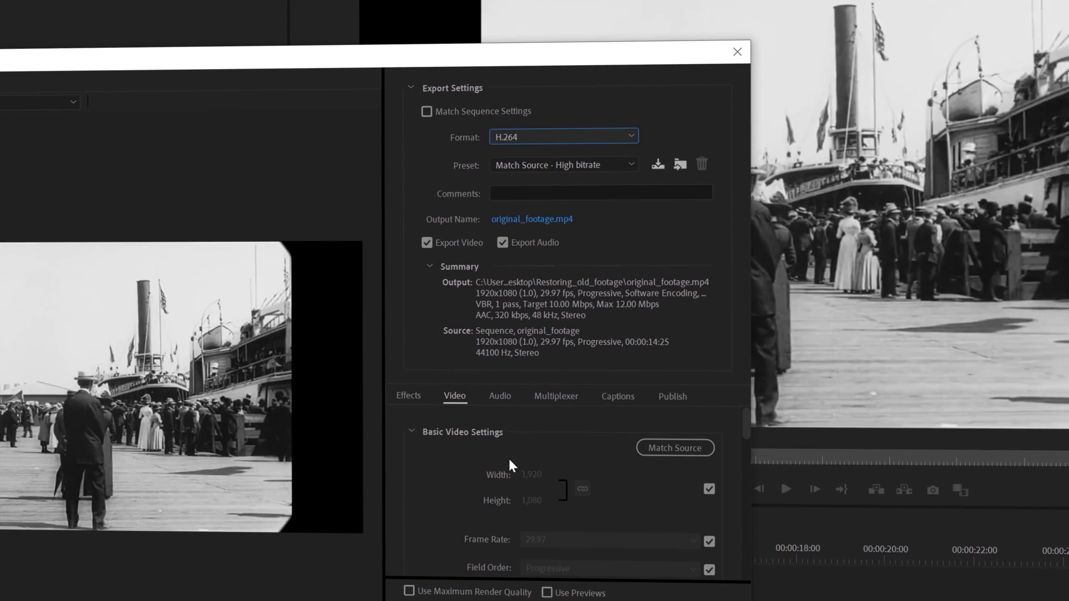
pyautogui.click(504, 243)
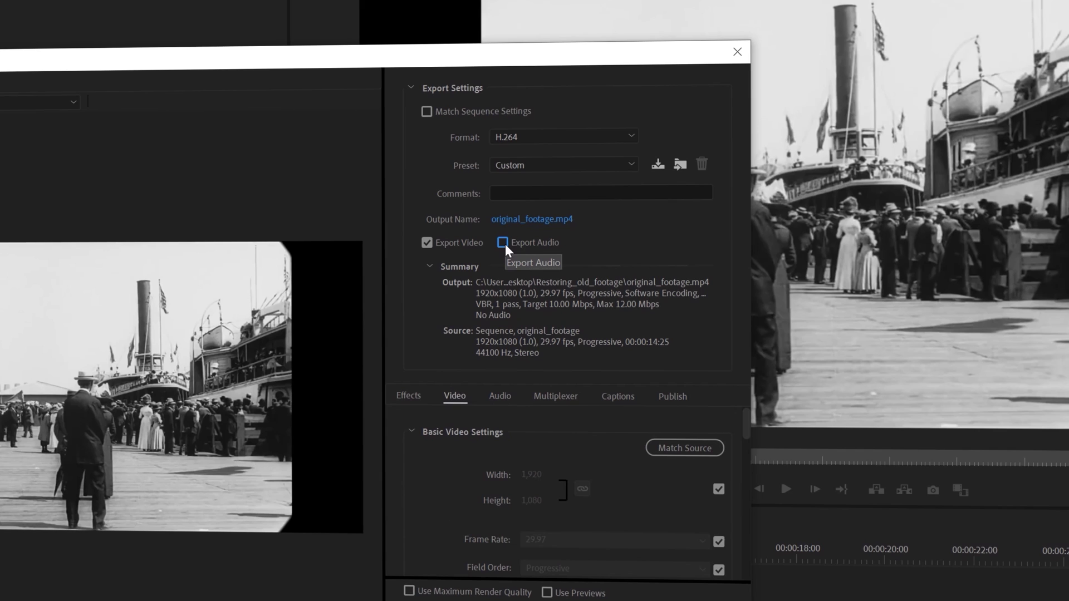
pyautogui.click(526, 220)
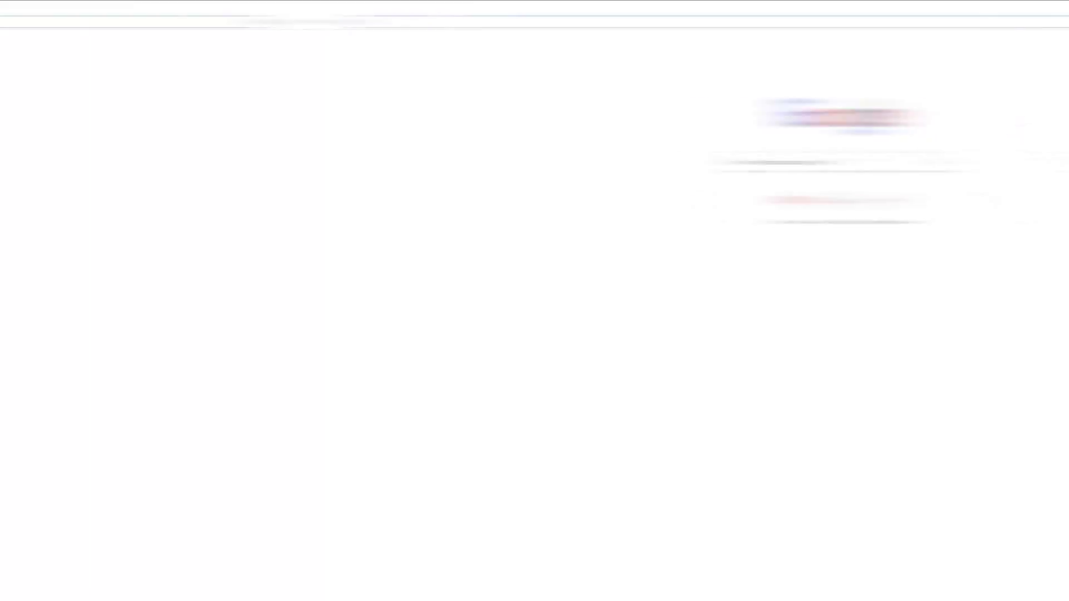
# Step: Switch to the browser, go to the DAIN-APP website and open its Patreon page
pyautogui.write('daina')
pyautogui.press('Return')
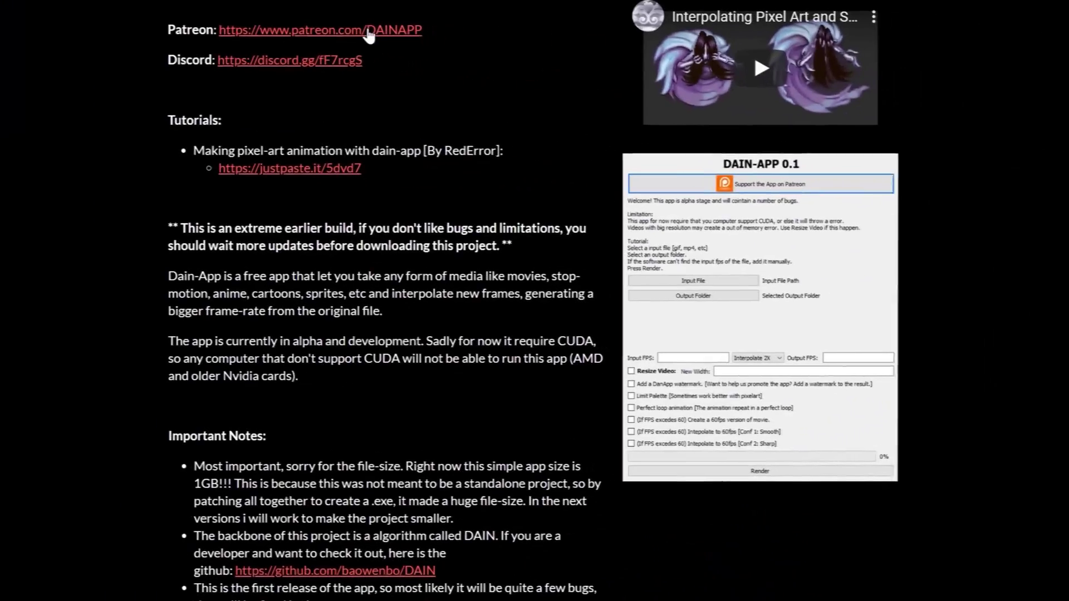
pyautogui.click(364, 31)
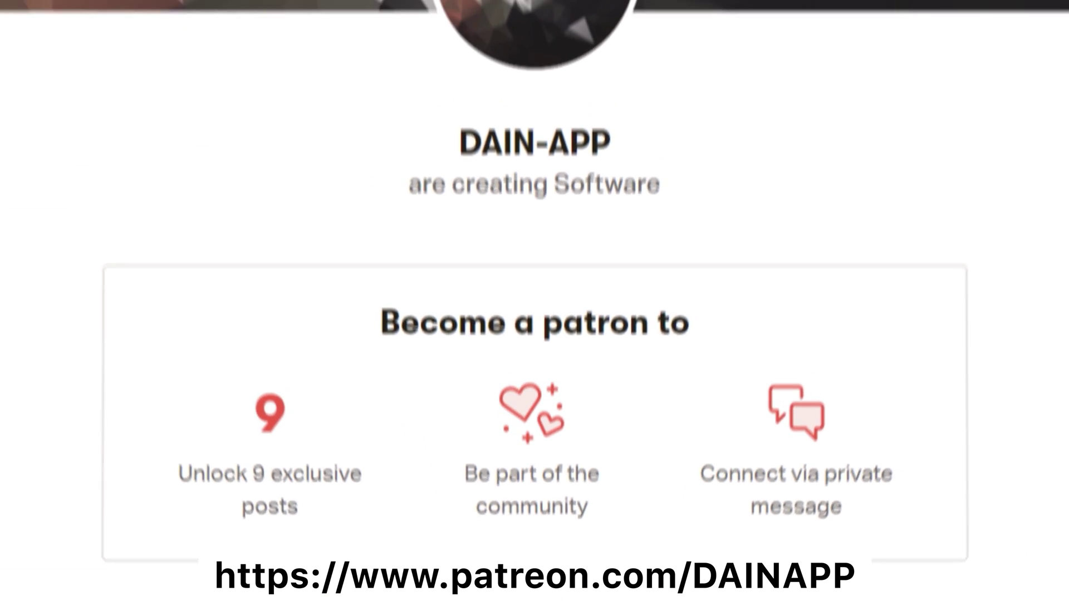
# Step: Find the DAIN_APP Alpha 0.34 post on the Patreon page and open its MediaFire download
pyautogui.scroll(-8, 205, 115)
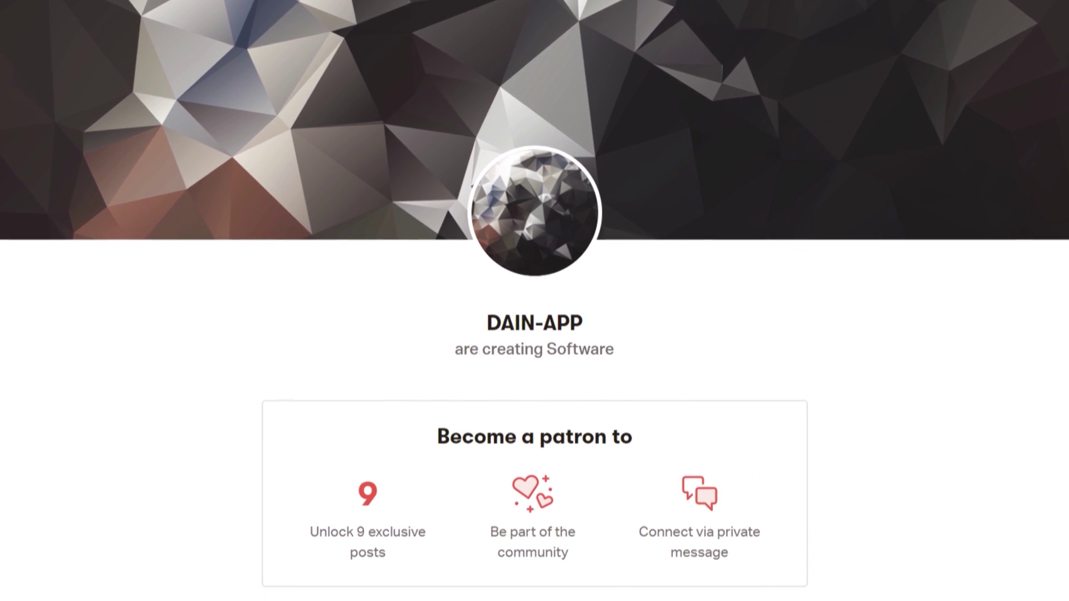
pyautogui.scroll(-3, 203, 223)
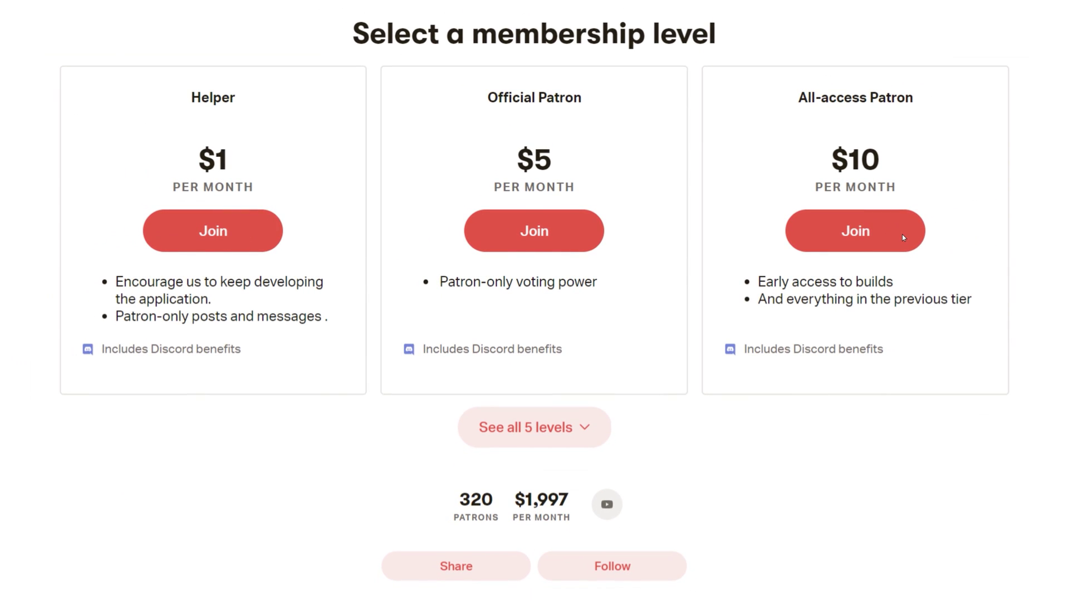
pyautogui.scroll(-15, 901, 235)
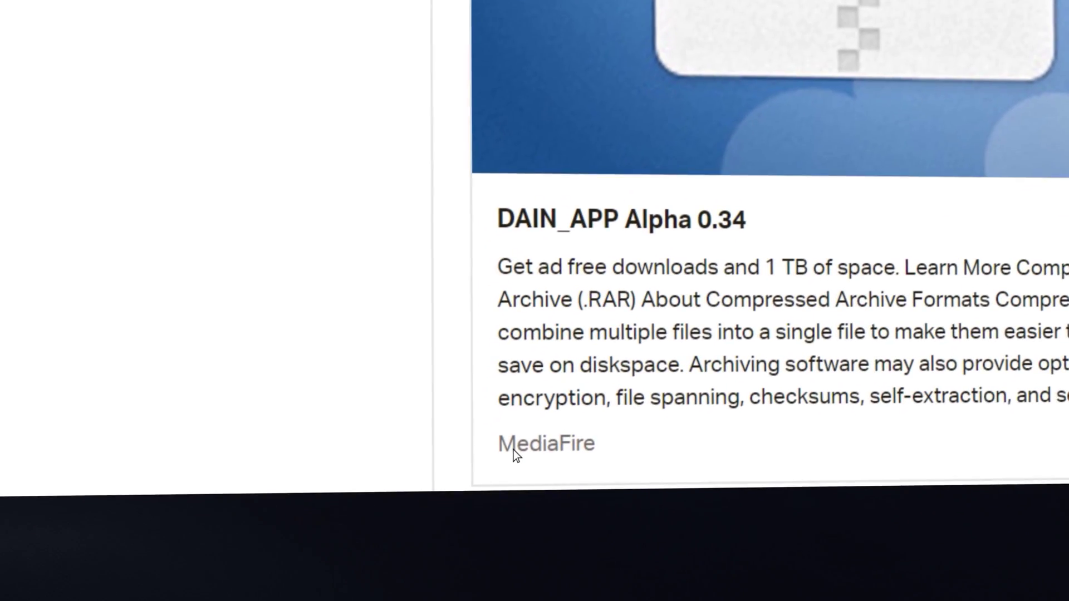
pyautogui.click(514, 449)
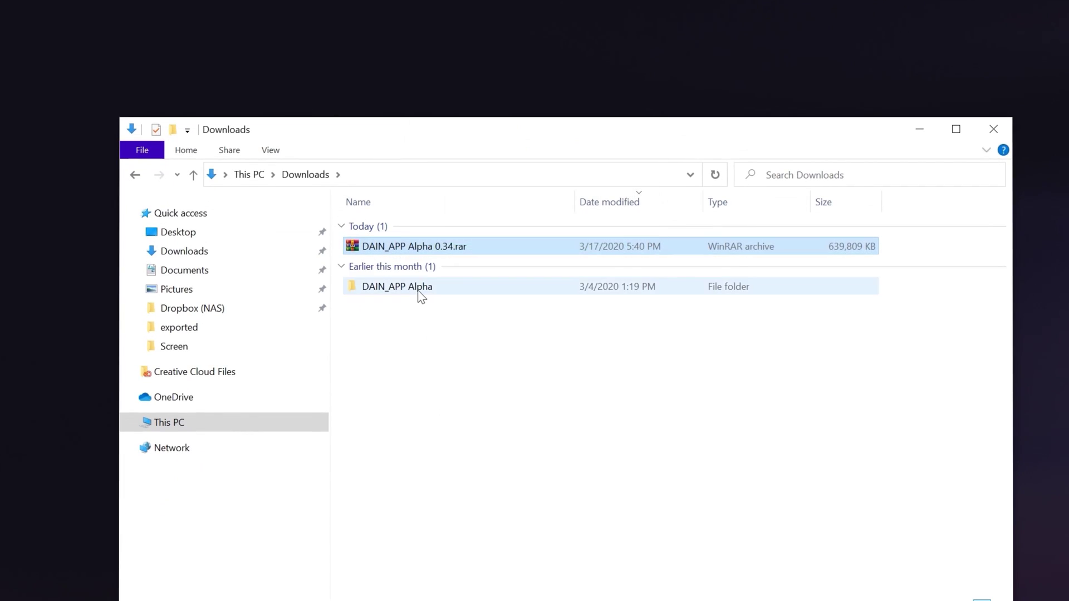
# Step: Launch DAINAPP as administrator from the DAIN_APP Alpha folder in Downloads
pyautogui.doubleClick(419, 291)
pyautogui.scroll(-10, 502, 434)
pyautogui.rightClick(420, 378)
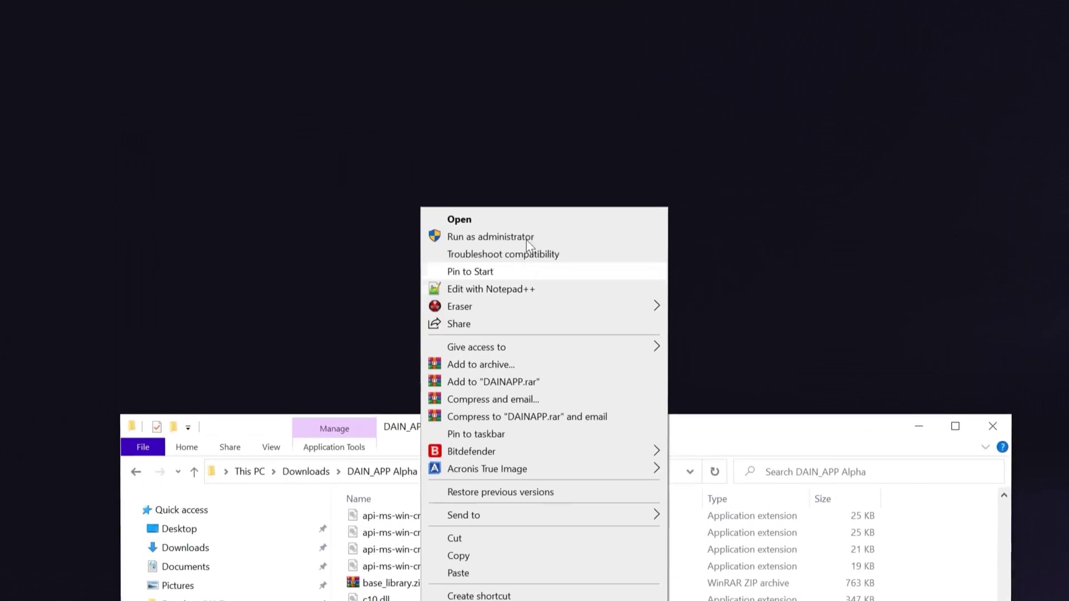
pyautogui.click(523, 239)
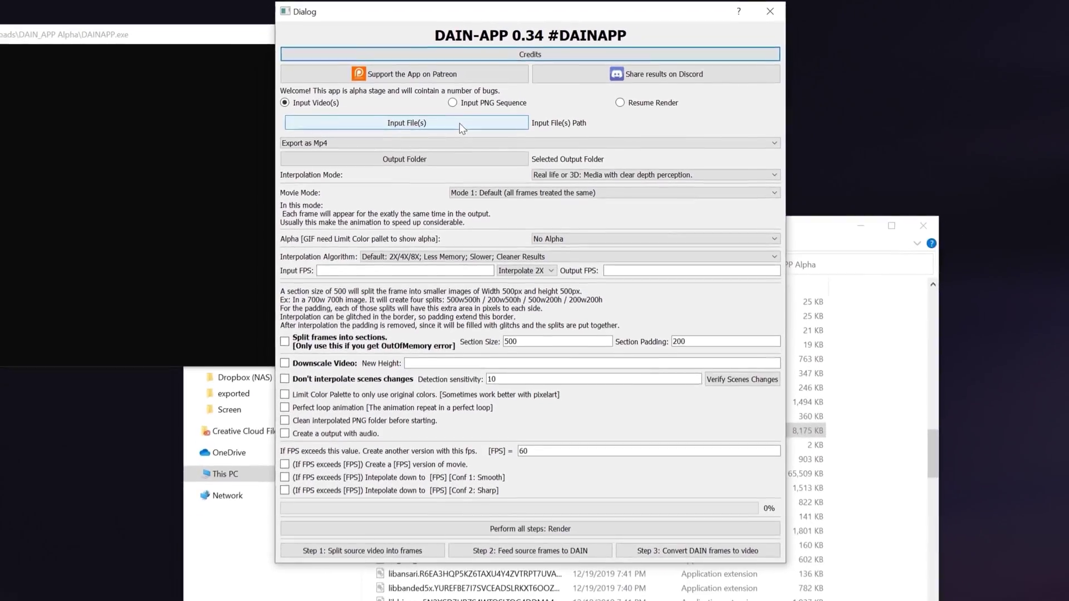
# Step: Load original_footage_cut.mp4 from the Restoring_old_footage folder as the input video
pyautogui.click(460, 123)
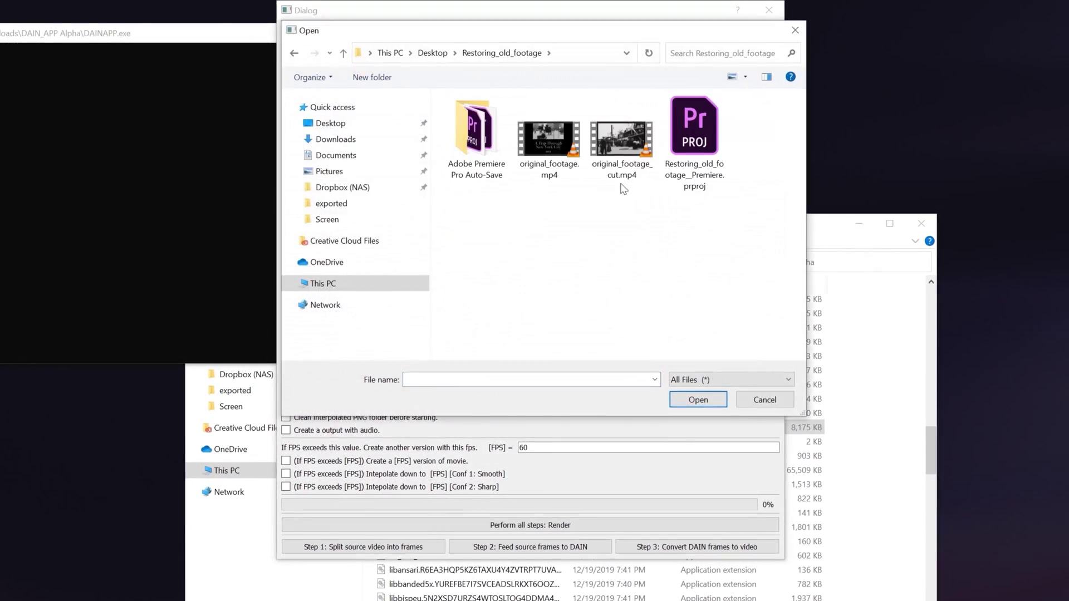
pyautogui.click(625, 139)
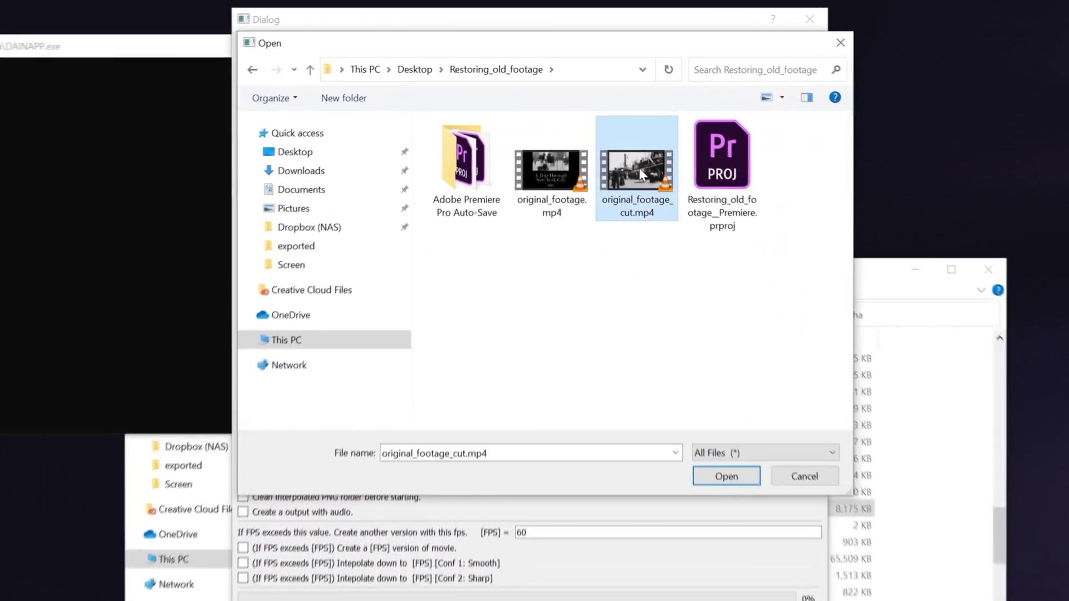
pyautogui.click(729, 482)
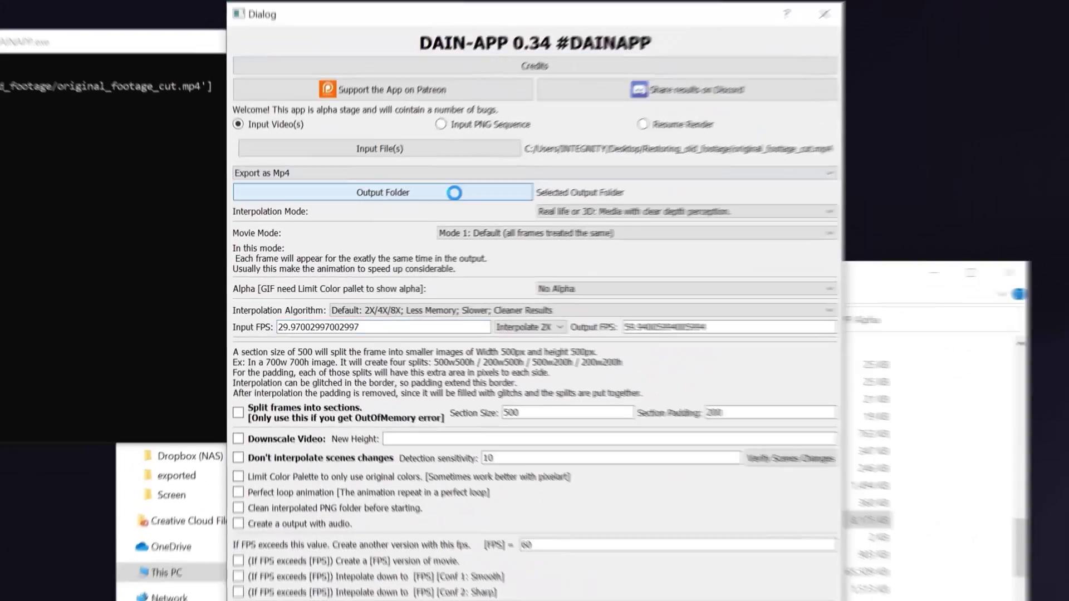
# Step: Set the output folder to original_frames and split the source video into frames
pyautogui.click(514, 143)
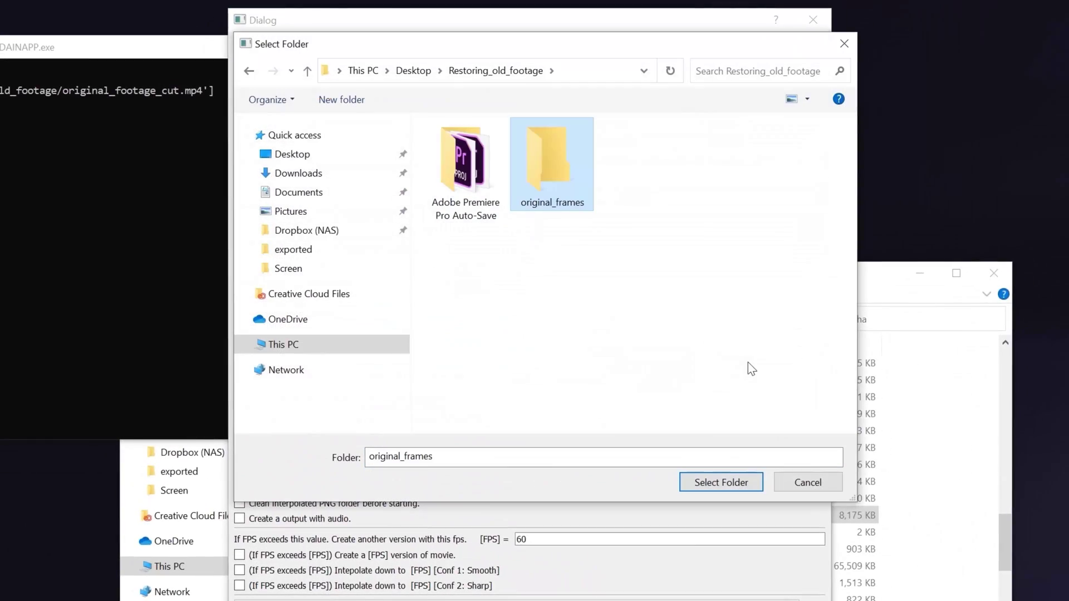
pyautogui.doubleClick(524, 139)
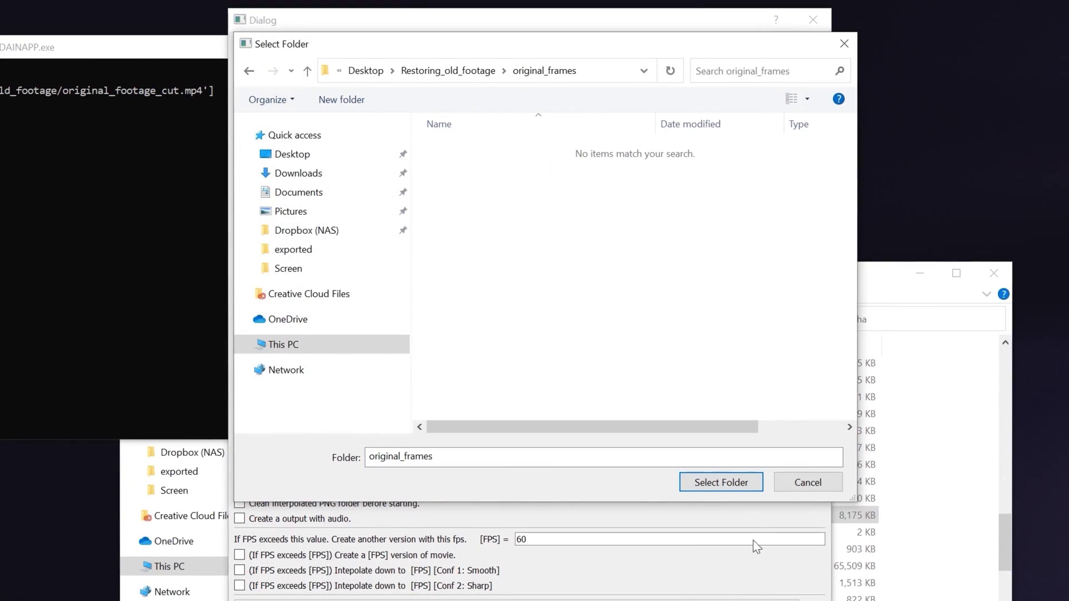
pyautogui.click(720, 482)
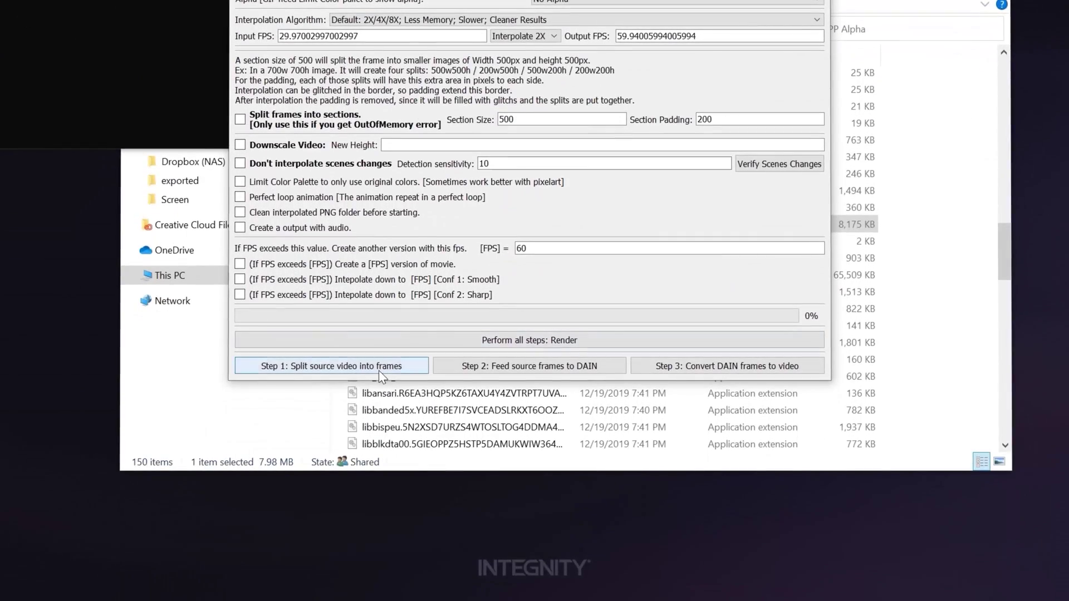
pyautogui.click(378, 368)
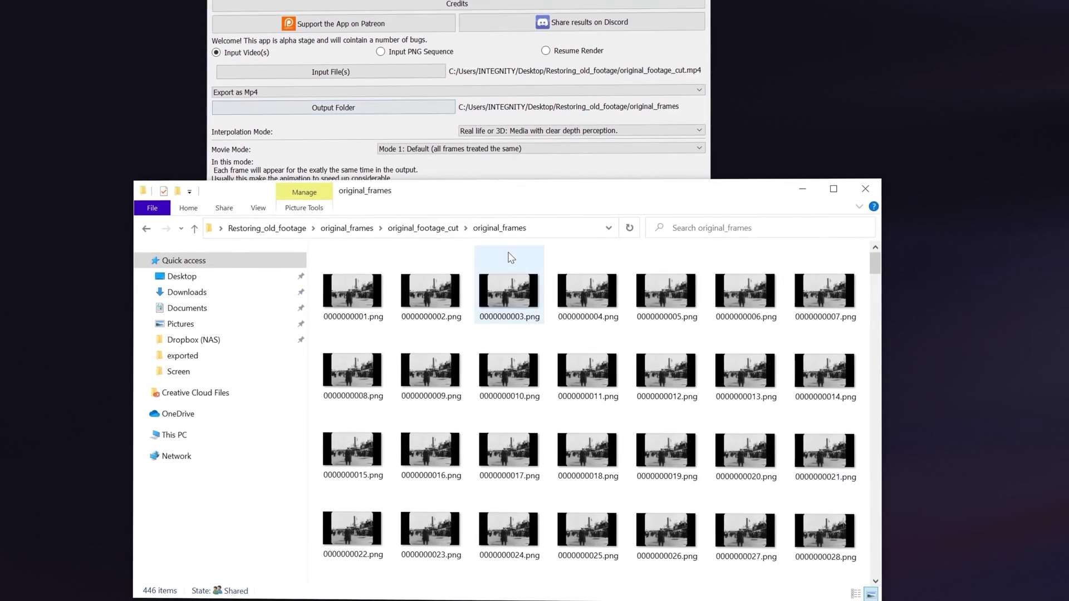
# Step: Return to the DAIN-APP dialog, set the output folder to removed_frames and choose a different Movie Mode
pyautogui.click(539, 173)
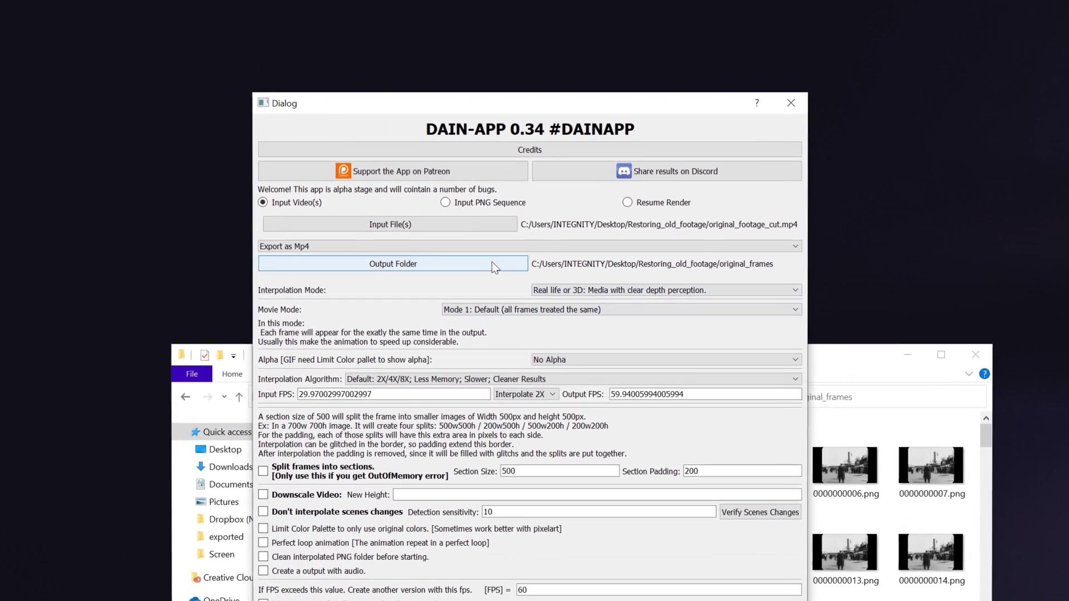
pyautogui.click(492, 157)
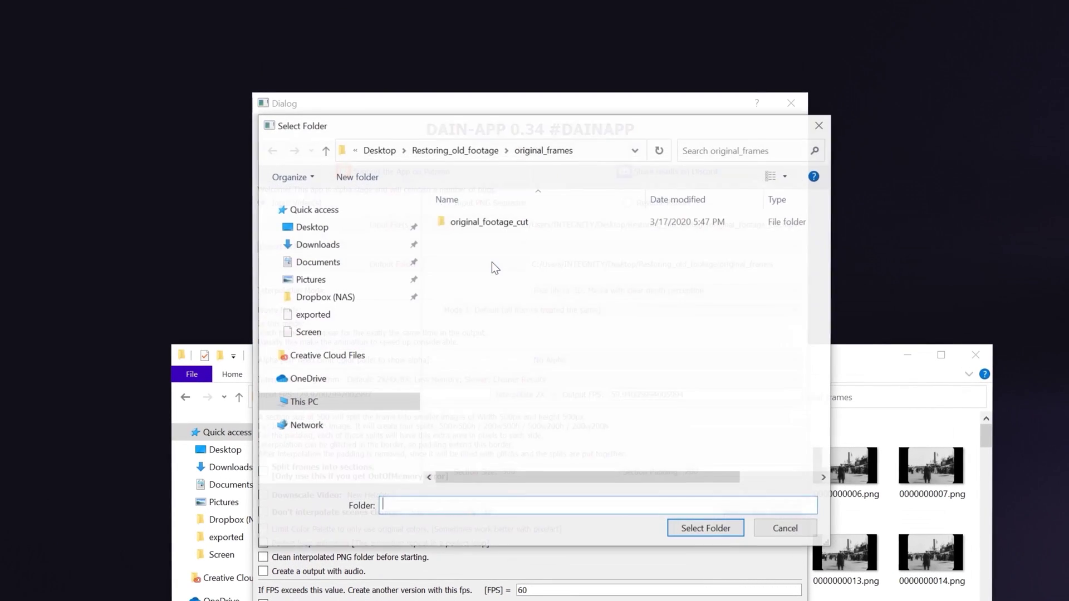
pyautogui.doubleClick(553, 239)
pyautogui.click(711, 528)
pyautogui.click(550, 312)
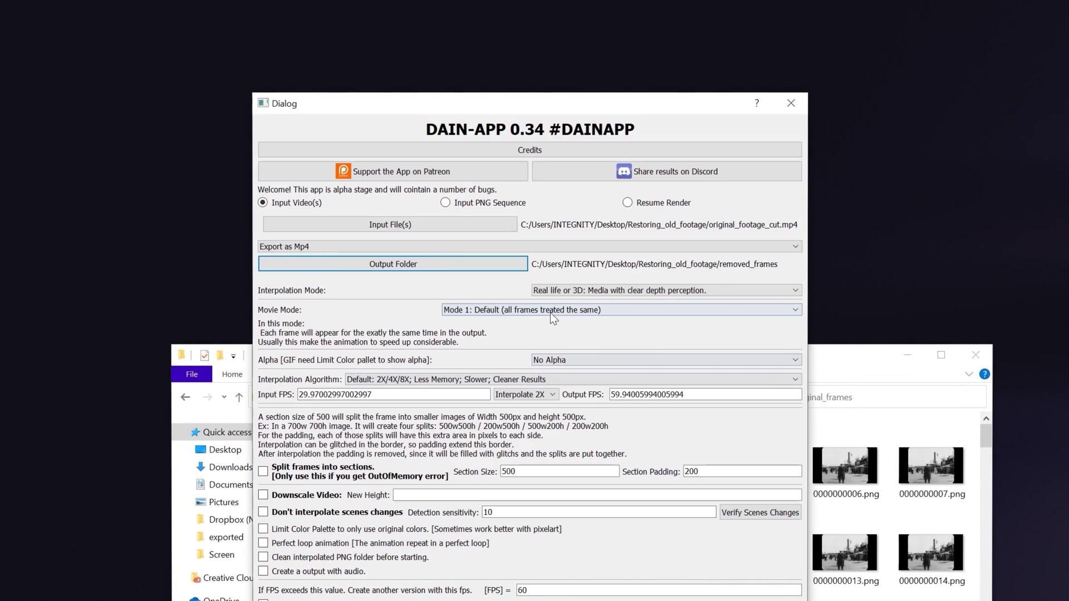
pyautogui.click(550, 331)
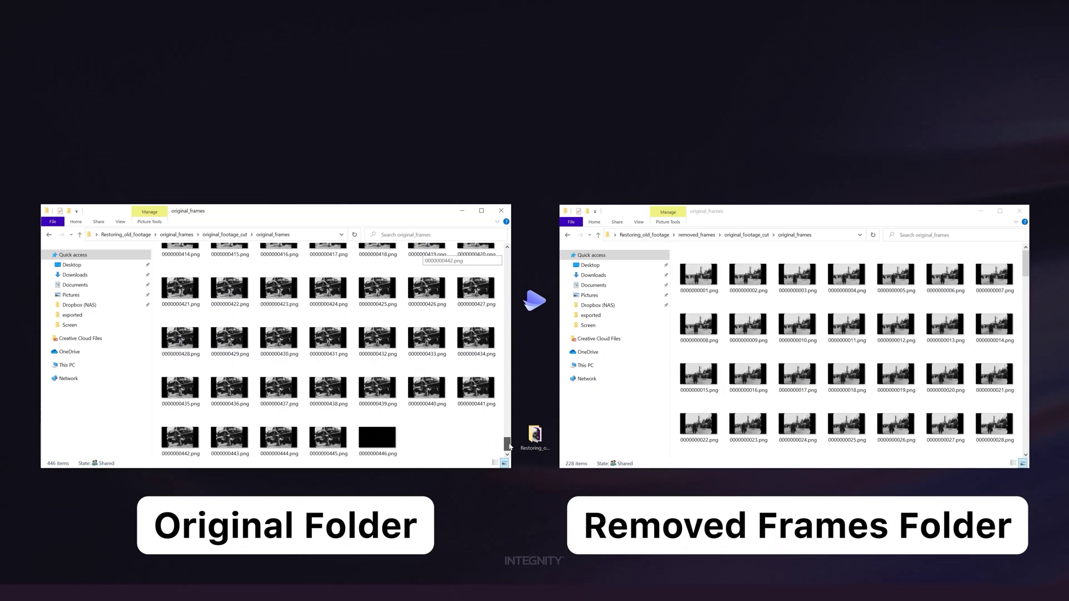
# Step: Delete the black last frame, 0000000446.png, from the original frames folder
pyautogui.hotkey('ctrl', 'a')
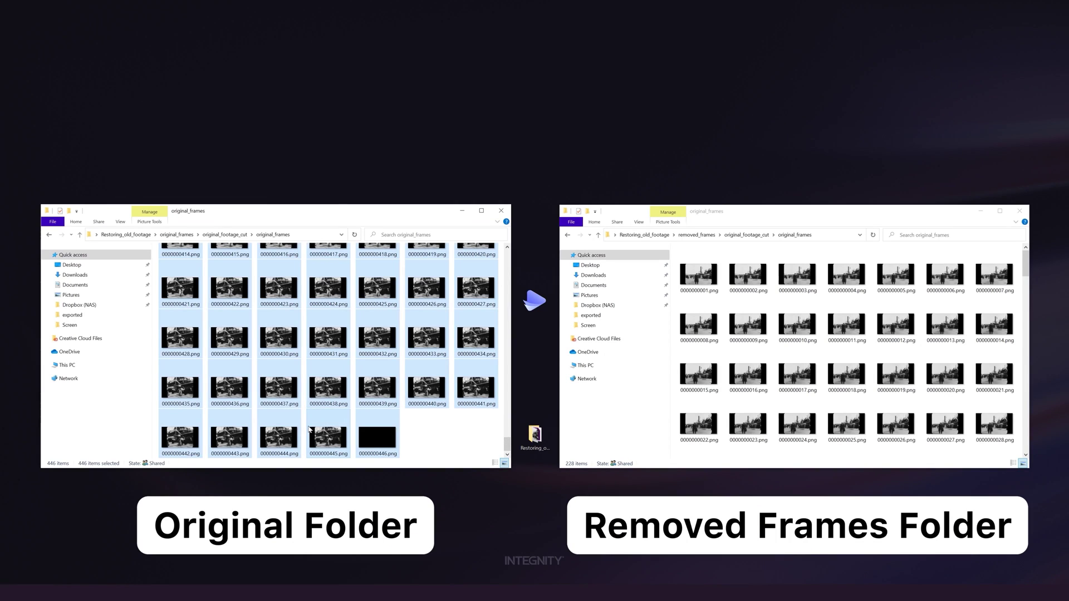
pyautogui.click(408, 435)
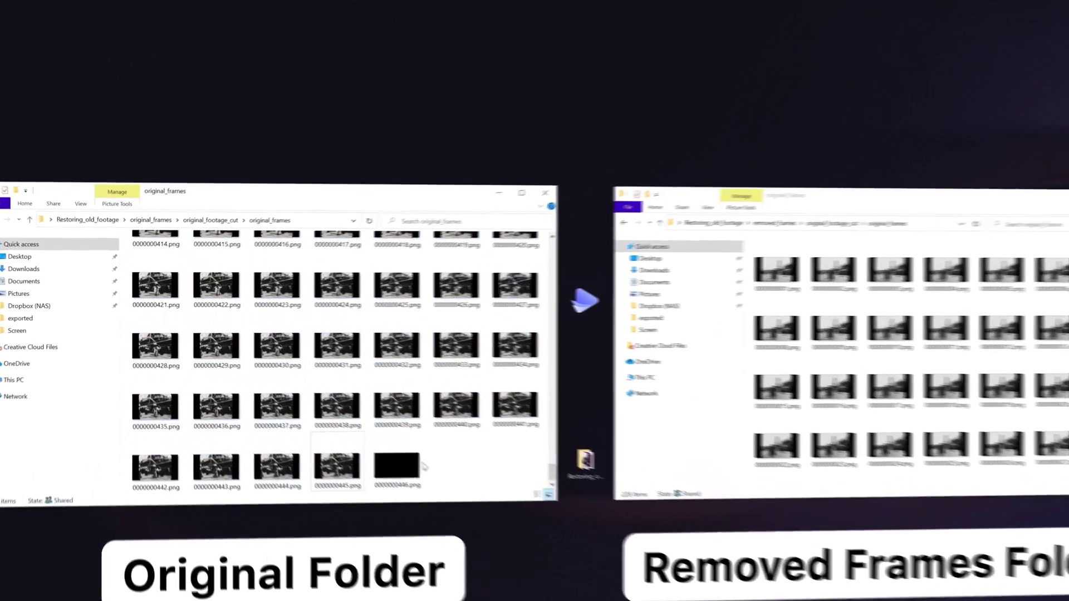
pyautogui.press('Delete')
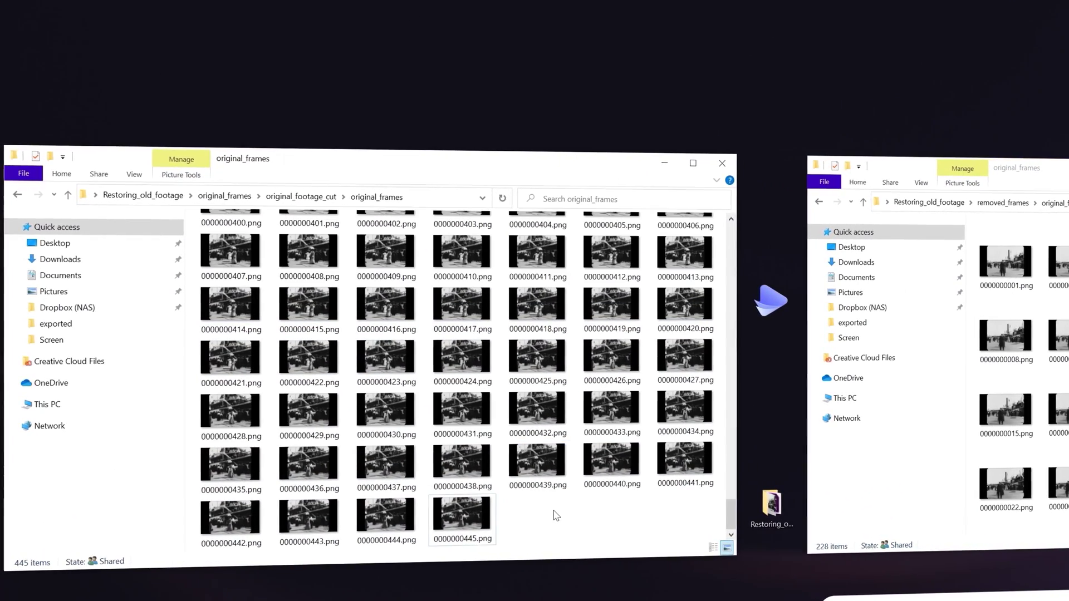
# Step: Select all frames in the original frames folder, then delete the black last frame, 0000000228.png, from the removed_frames set
pyautogui.hotkey('ctrl', 'a')
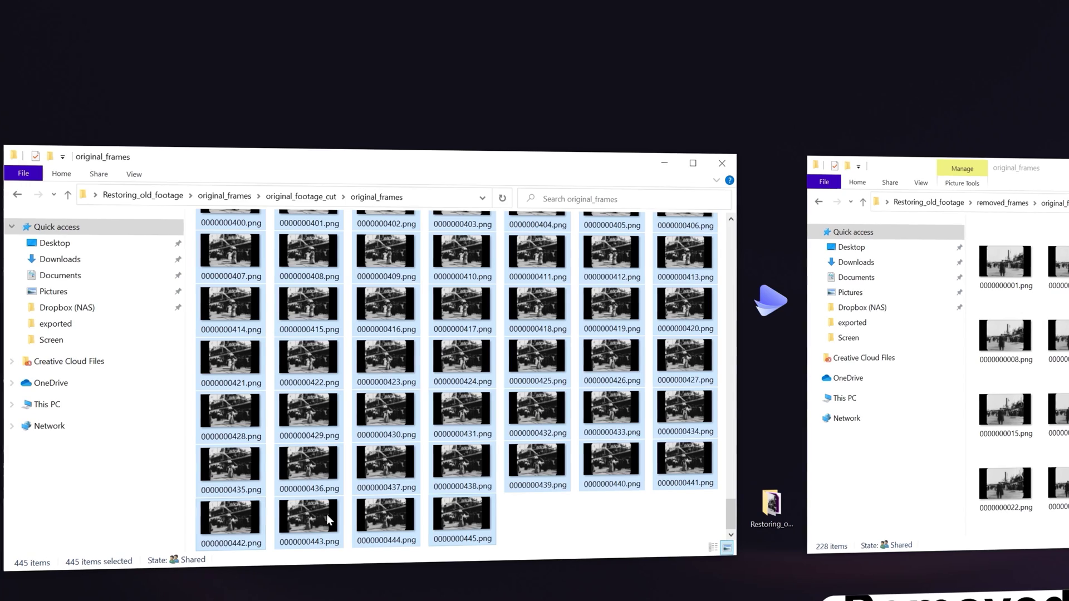
pyautogui.click(1012, 262)
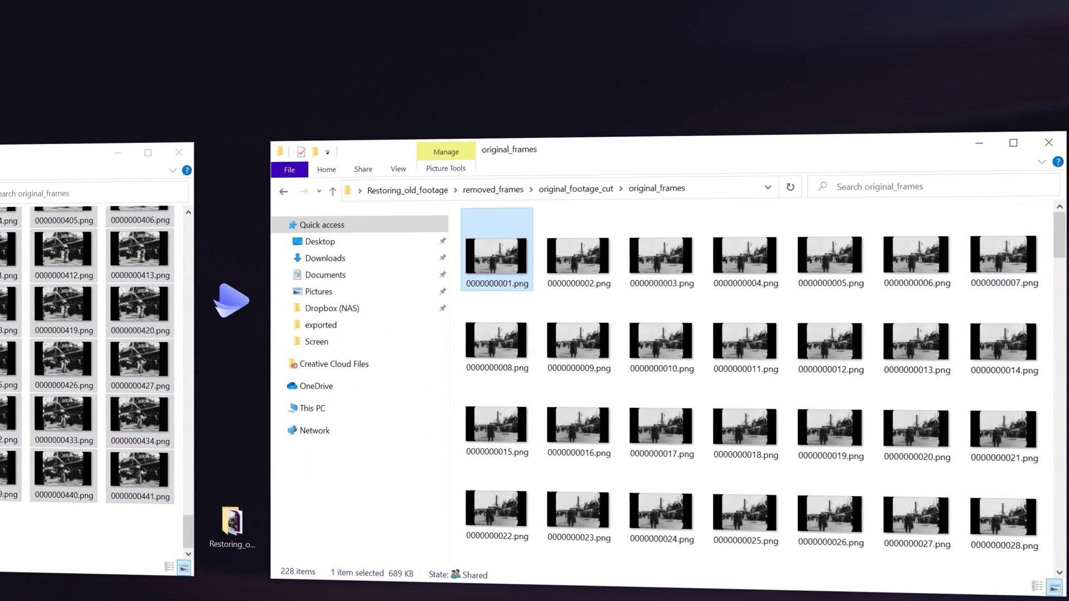
pyautogui.moveTo(1063, 248); pyautogui.dragTo(1042, 551)
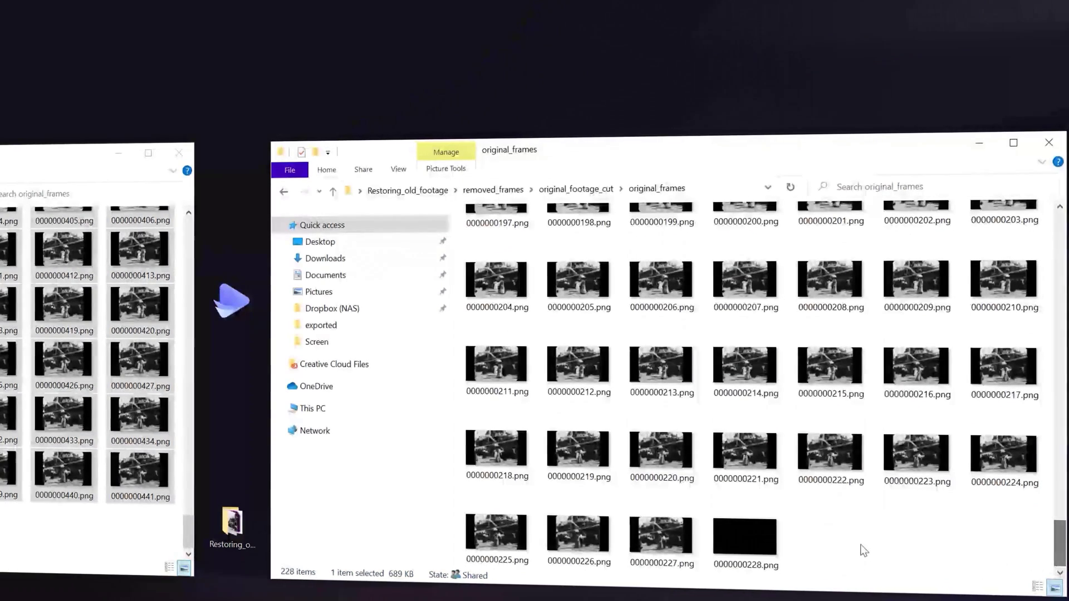
pyautogui.press('Delete')
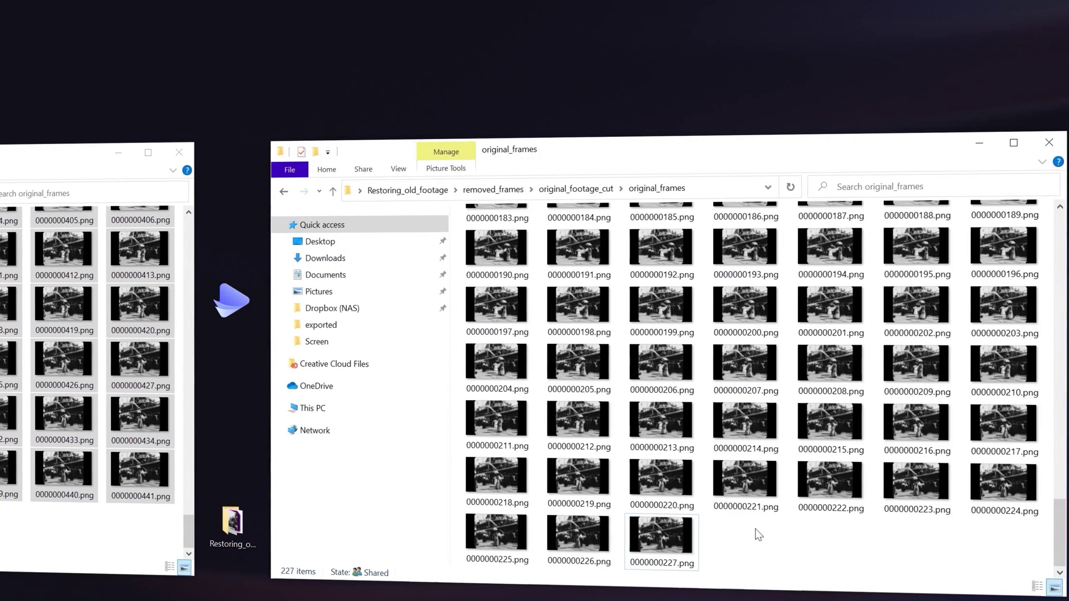
# Step: Select all remaining frames in the removed_frames set and divide 227 by 445 in Calculator
pyautogui.click(663, 546)
pyautogui.hotkey('ctrl', 'a')
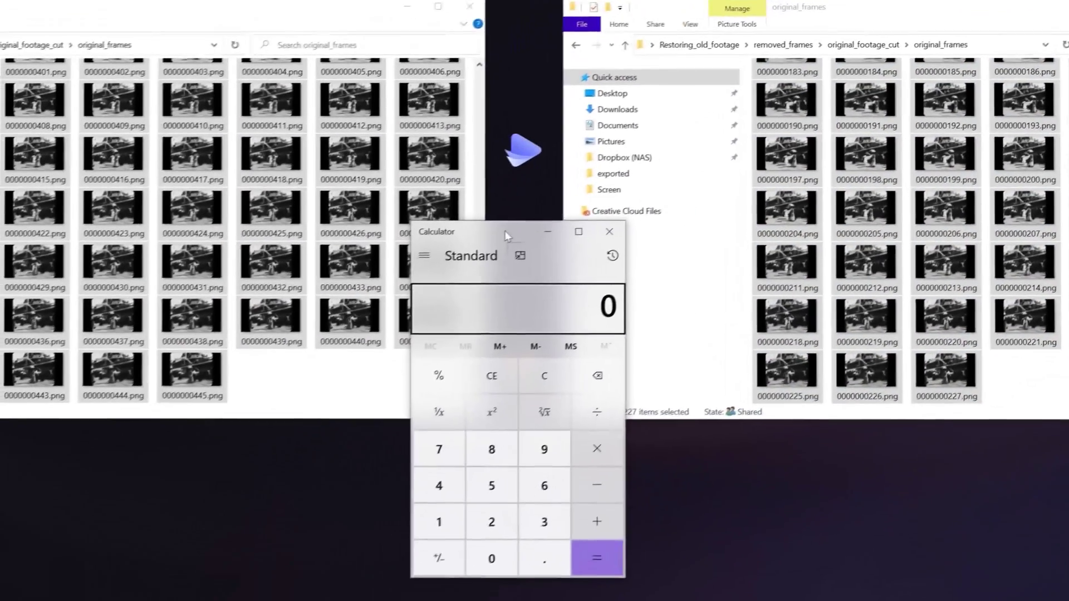
pyautogui.write('227/44')
pyautogui.write('5')
pyautogui.press('Return')
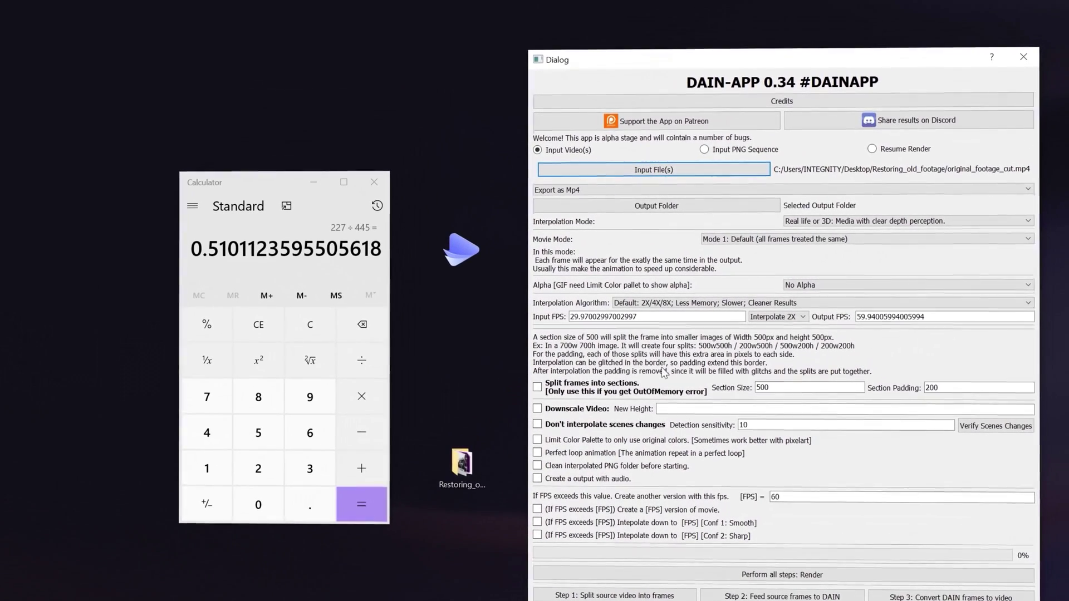
# Step: Multiply the calculated ratio by DAIN-APP's Input FPS value, 29.97002997002997
pyautogui.click(667, 317)
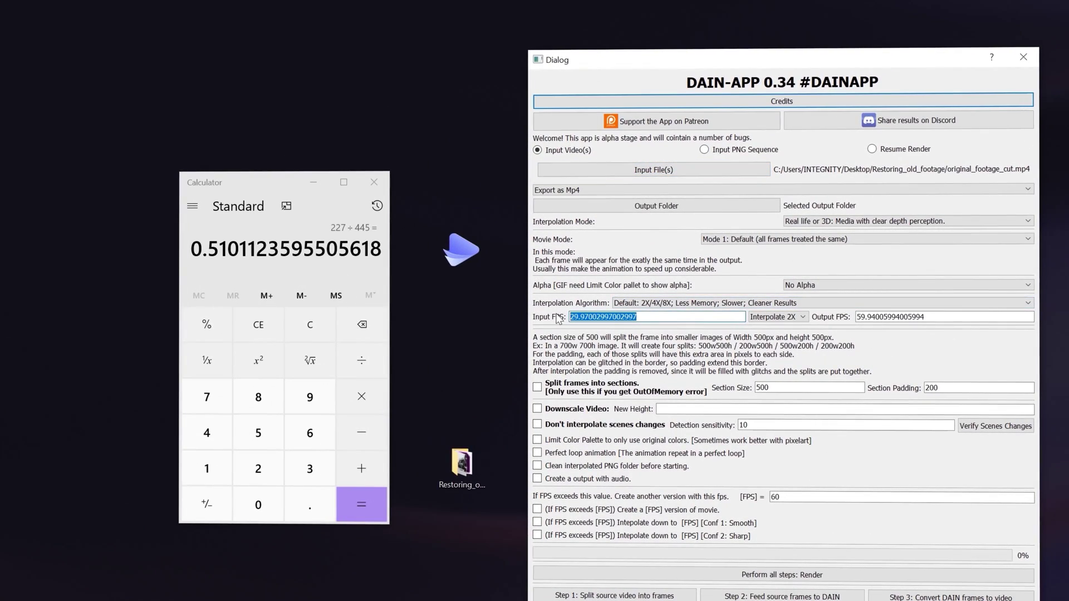
pyautogui.hotkey('ctrl', 'c')
pyautogui.click(361, 397)
pyautogui.hotkey('ctrl', 'v')
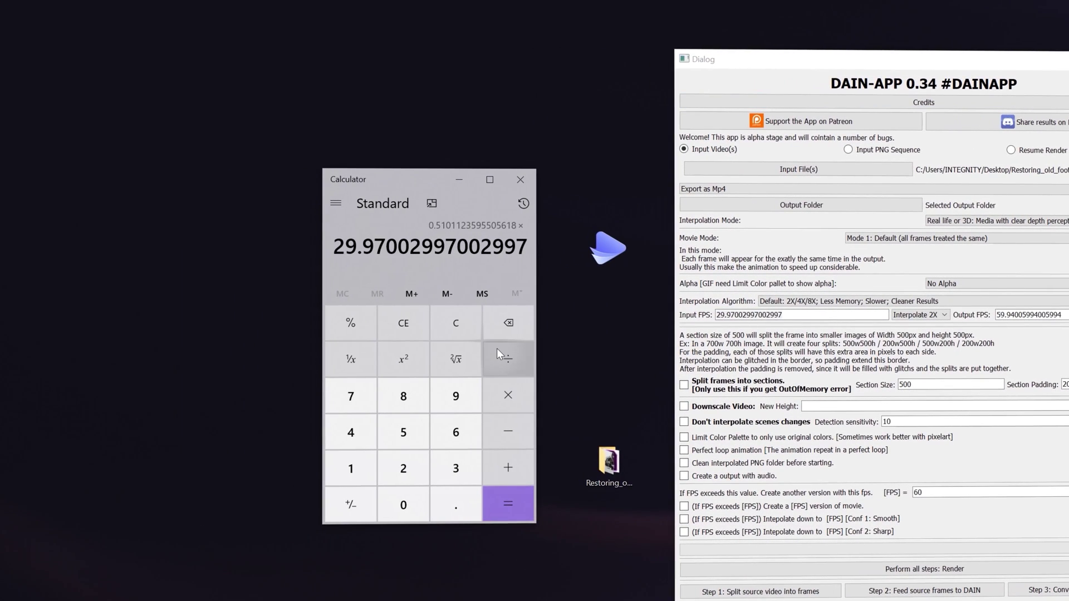
pyautogui.click(514, 498)
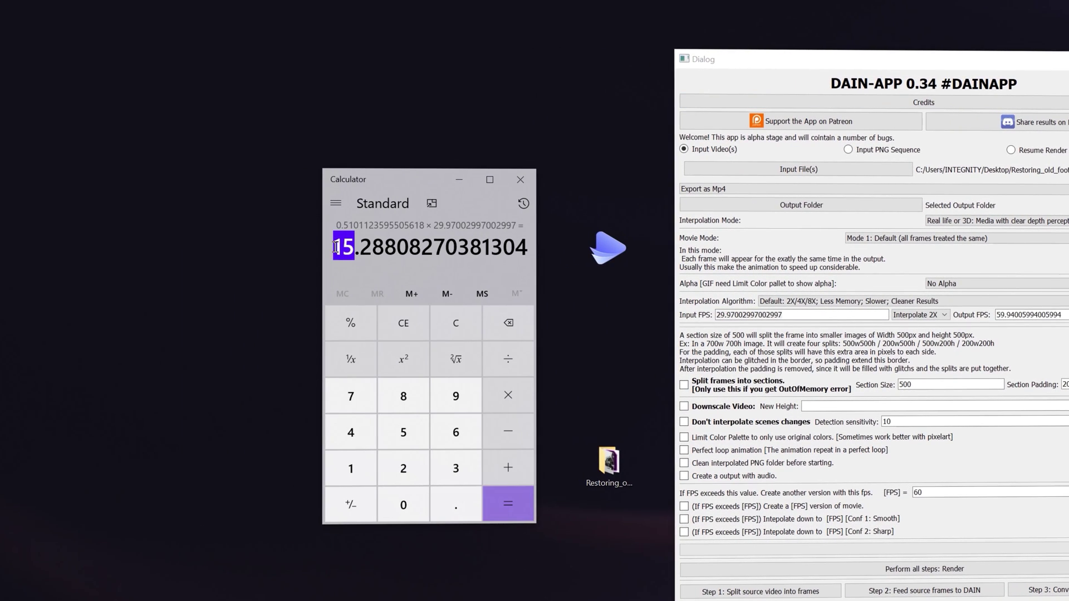
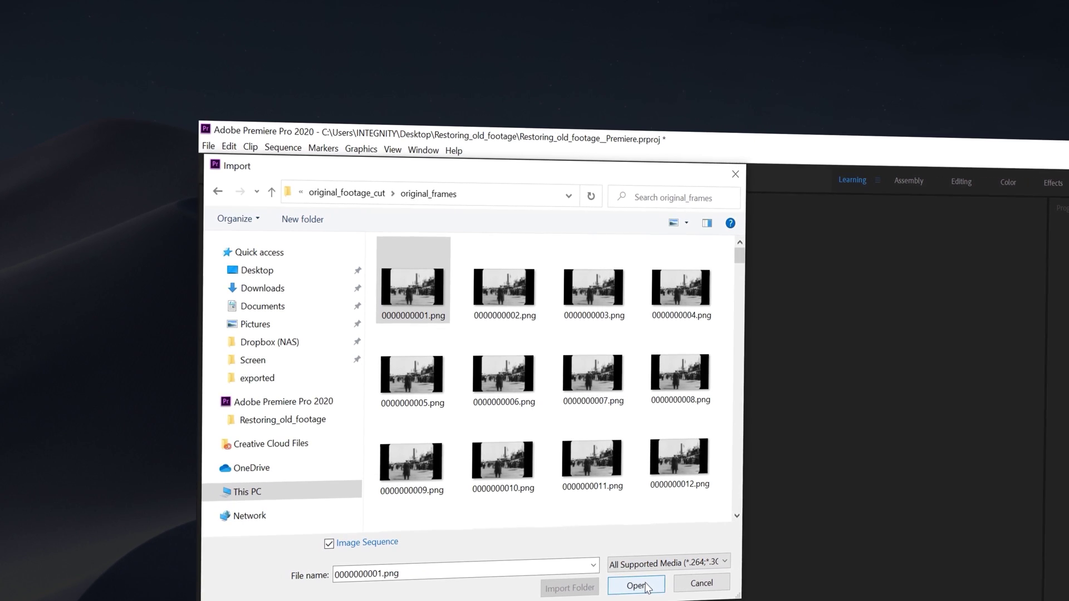
# Step: Import the PNG frames starting with 0000000001.png as an image sequence in Premiere Pro and create a new sequence from them
pyautogui.click(645, 585)
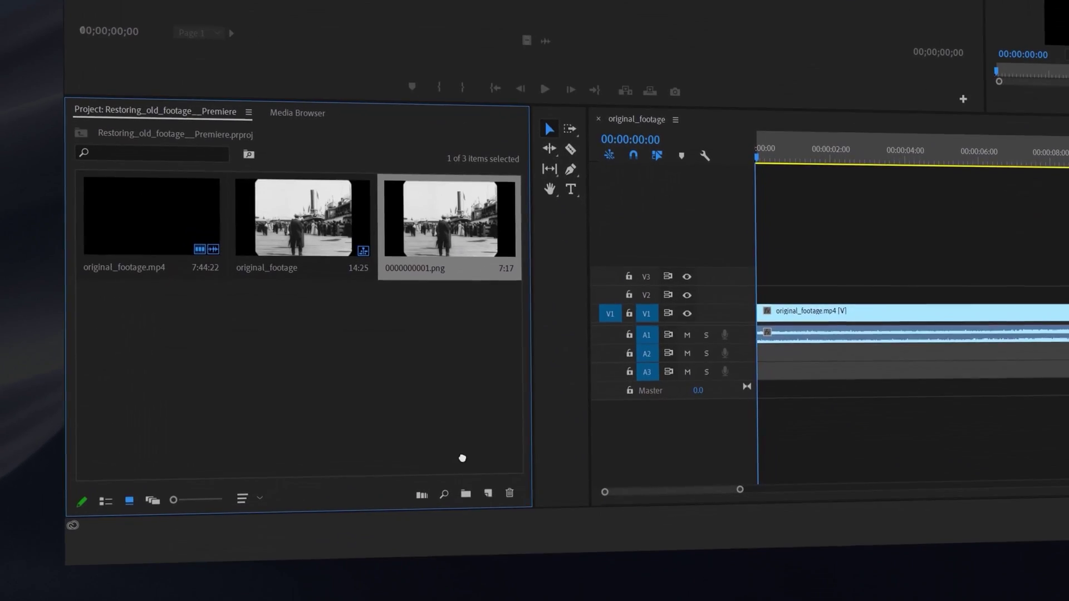
pyautogui.moveTo(462, 458); pyautogui.dragTo(490, 495)
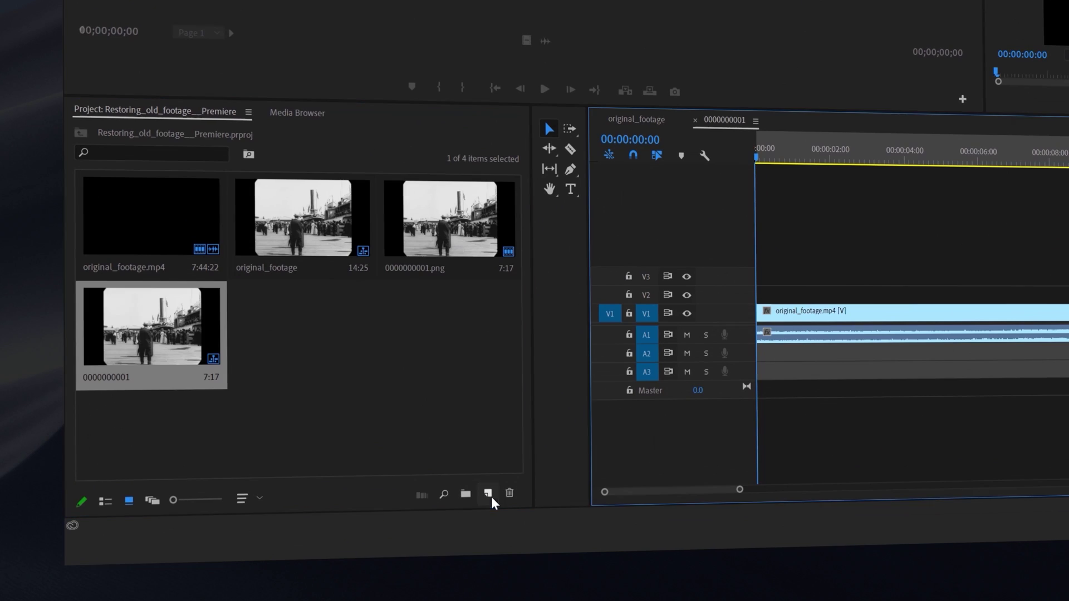
# Step: Rename the new sequence as prepared_footage
pyautogui.rightClick(147, 313)
pyautogui.click(167, 1)
pyautogui.write('prepared_f')
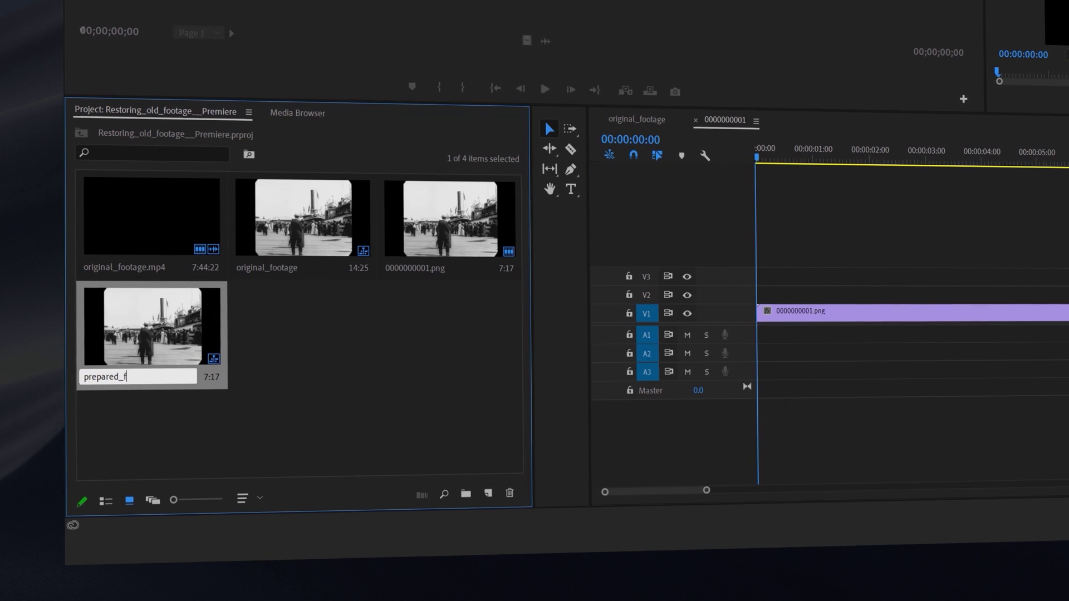
pyautogui.write('ootage')
pyautogui.press('Return')
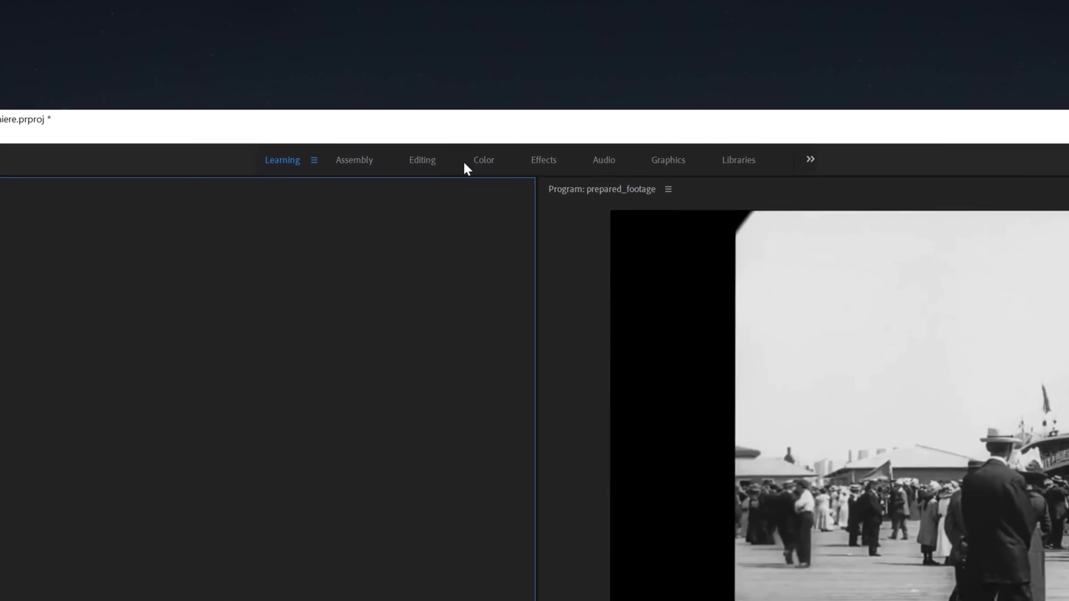
# Step: Switch to the Editing workspace and apply the Reduce Noise v4 (SR) effect to the clip on V1
pyautogui.click(427, 160)
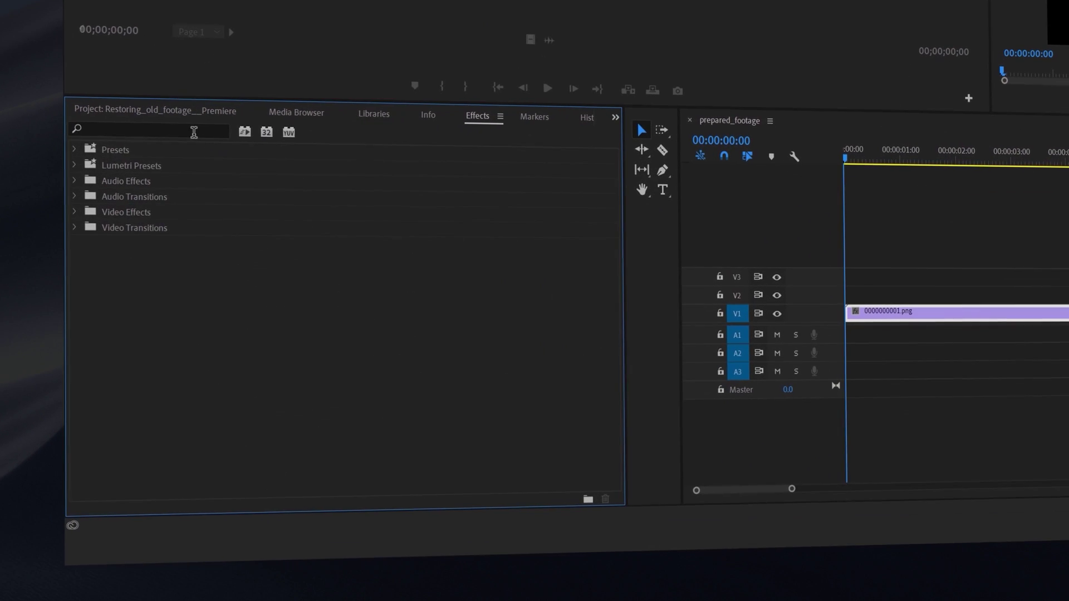
pyautogui.click(156, 245)
pyautogui.moveTo(939, 245); pyautogui.dragTo(964, 317)
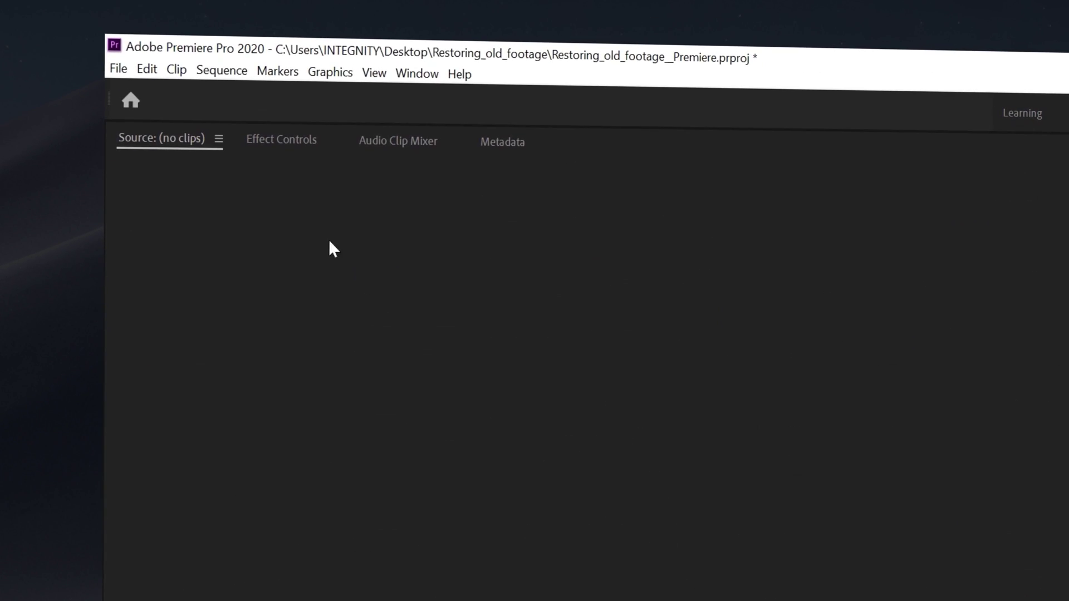
# Step: Prepare the Reduce Noise input frames and build an automatic noise profile in Neat Video, accepting the non-uniform sample area
pyautogui.click(277, 144)
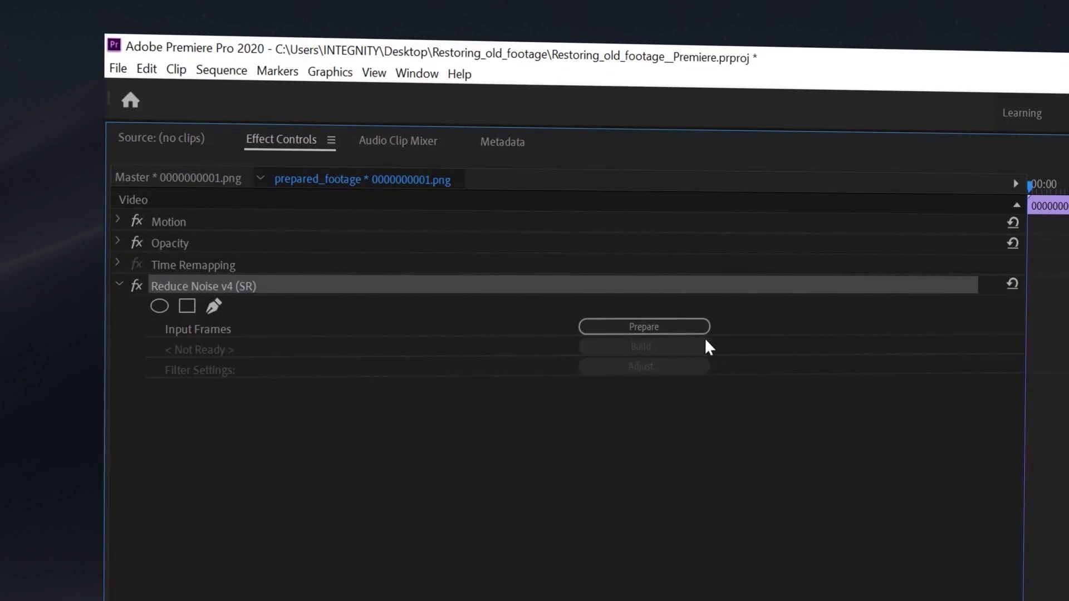
pyautogui.click(699, 328)
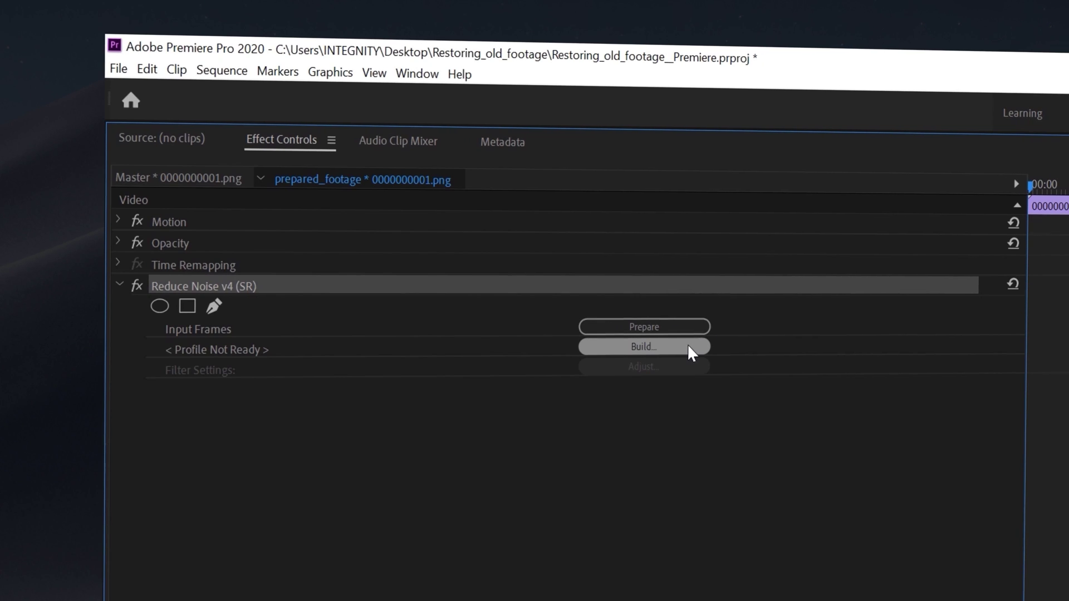
pyautogui.click(687, 345)
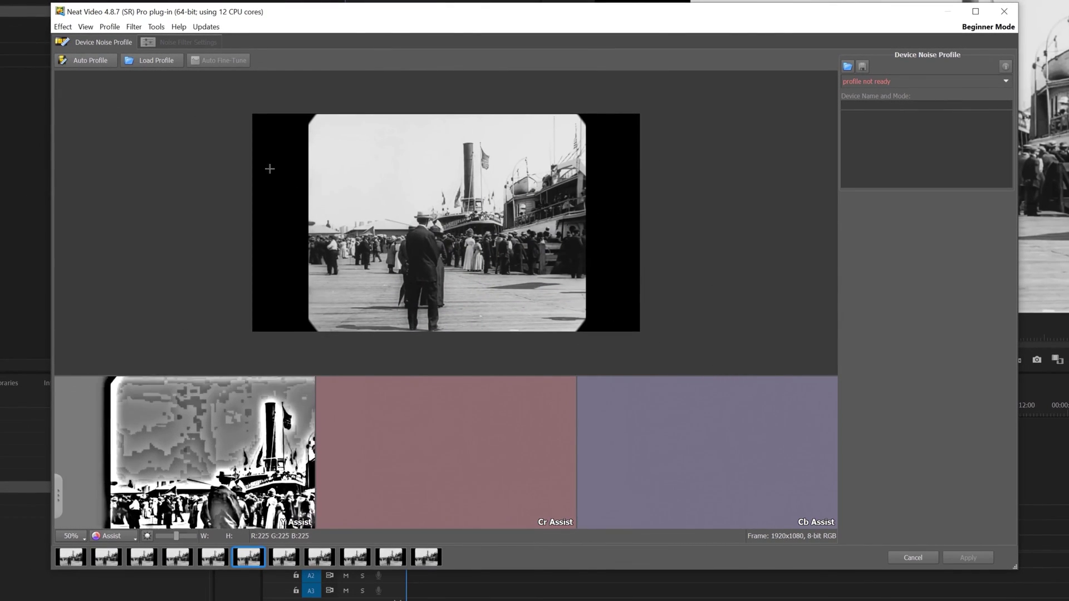
pyautogui.click(92, 61)
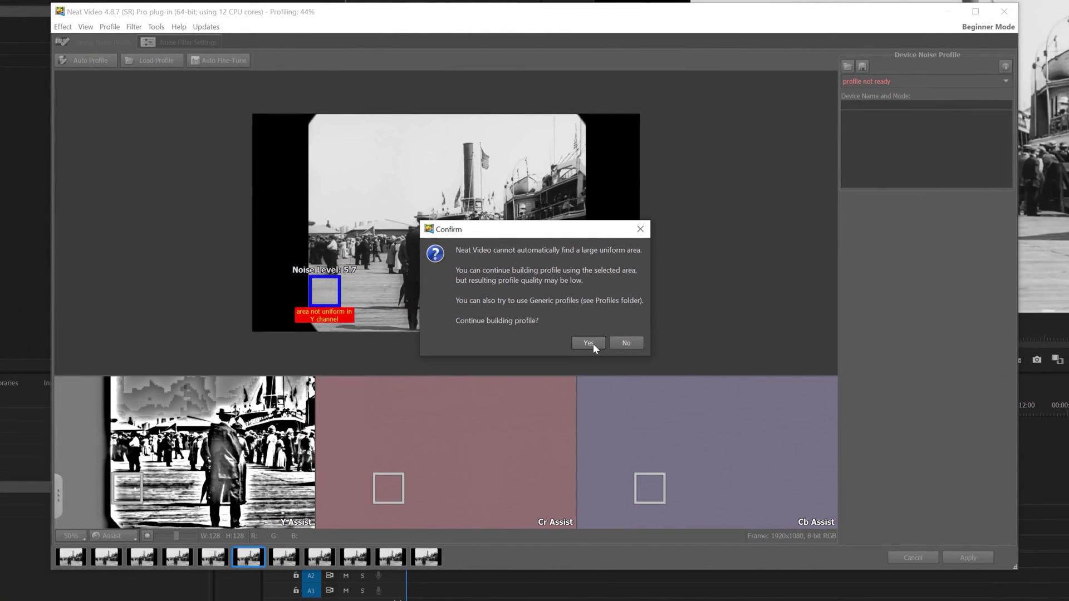
pyautogui.click(589, 343)
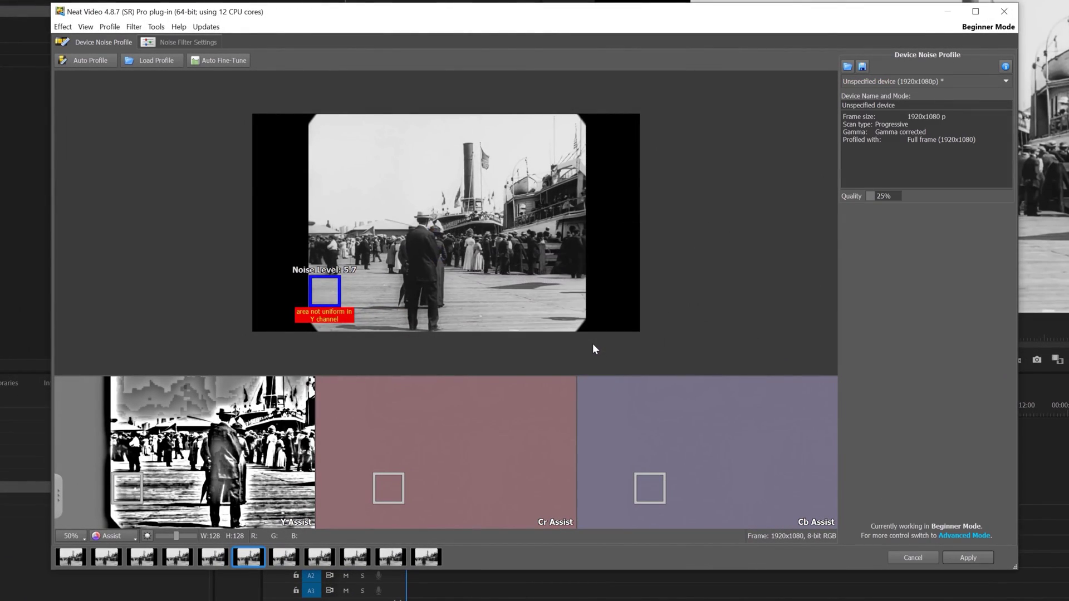
# Step: Disable the Spatial Filter and enable Dust and Scratches for the Temporal Filter in the noise filter settings
pyautogui.click(185, 42)
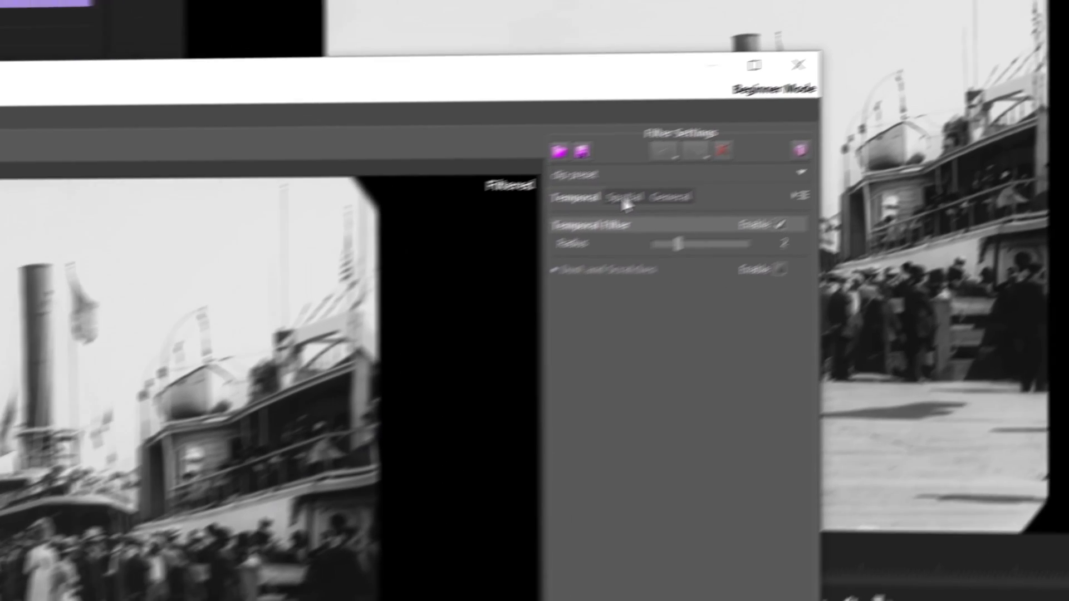
pyautogui.click(837, 115)
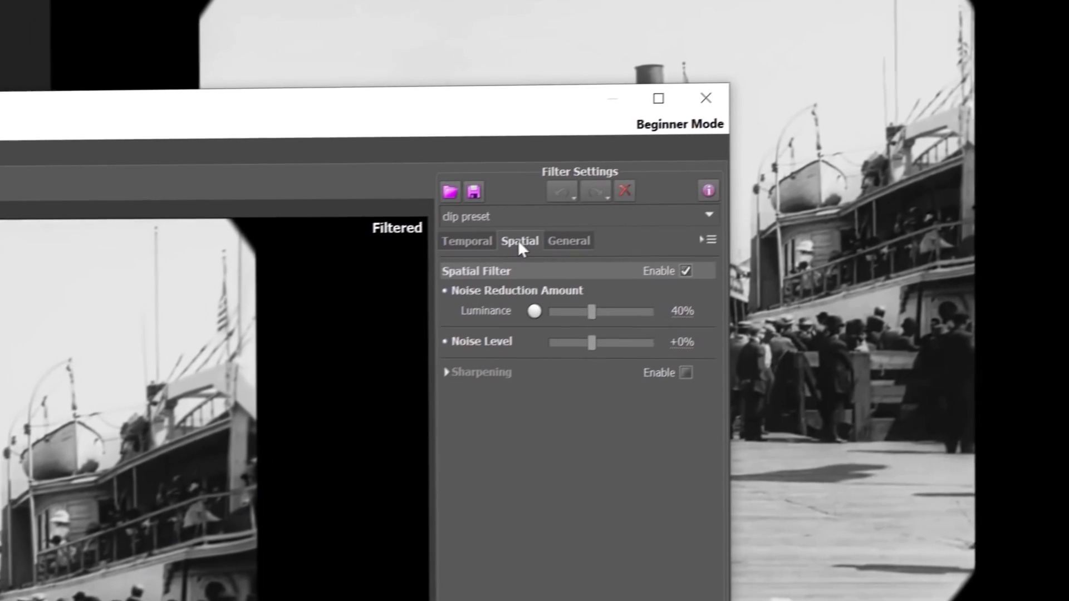
pyautogui.click(667, 281)
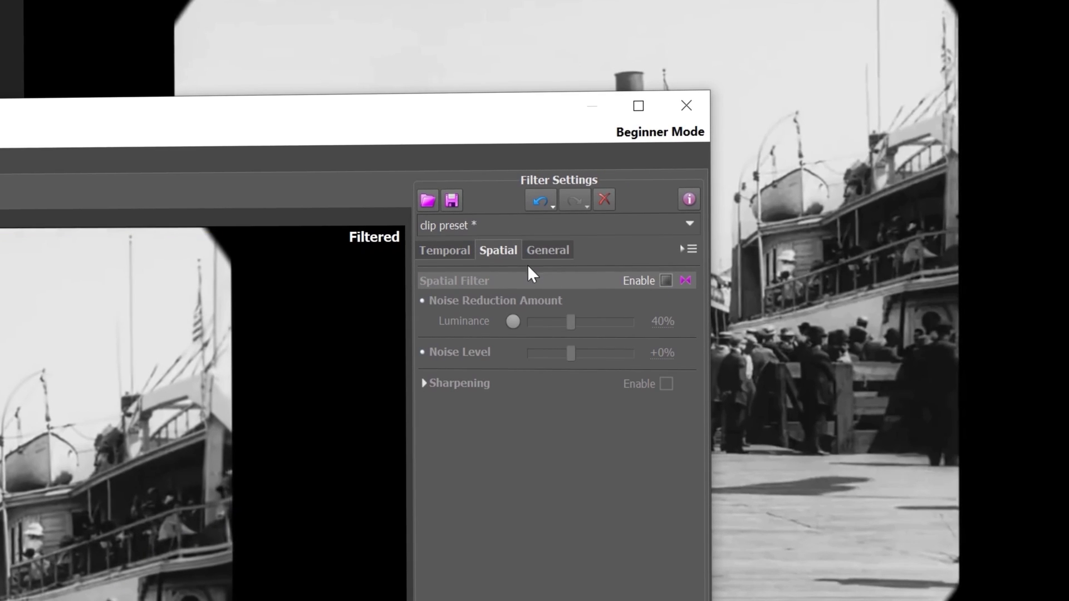
pyautogui.click(454, 251)
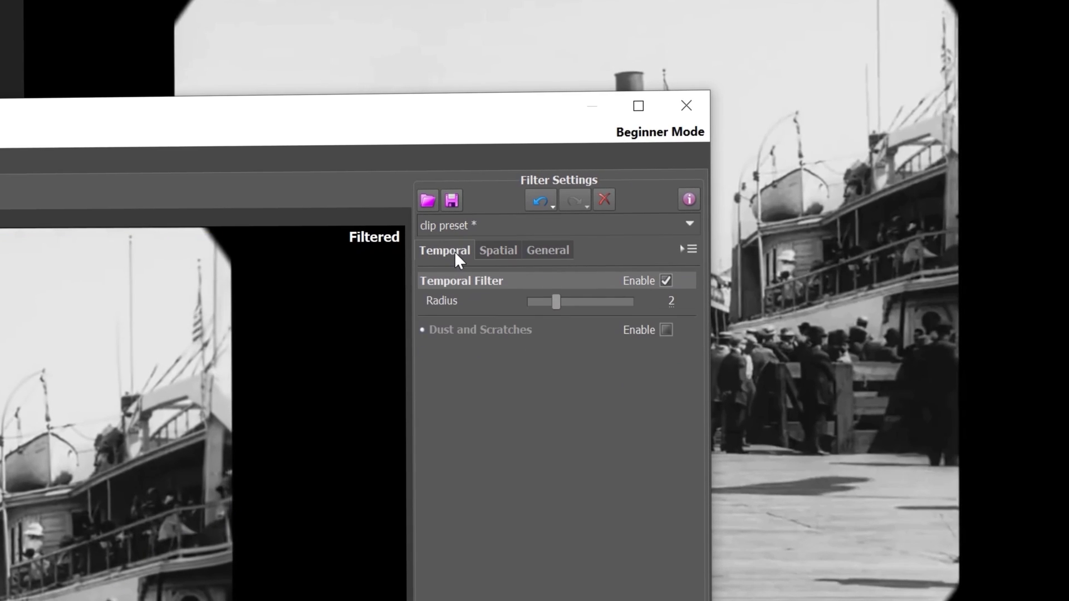
pyautogui.click(668, 330)
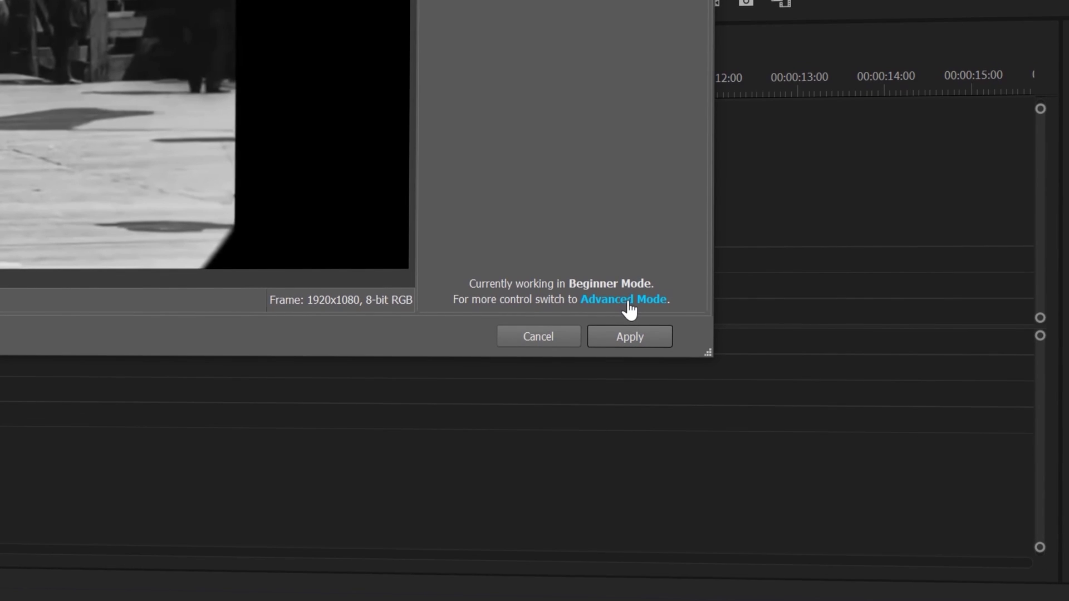
# Step: Switch Neat Video to Advanced Mode, set the Dust and Scratches mode to Aggressive and lower the Temporal Filter radius
pyautogui.click(629, 301)
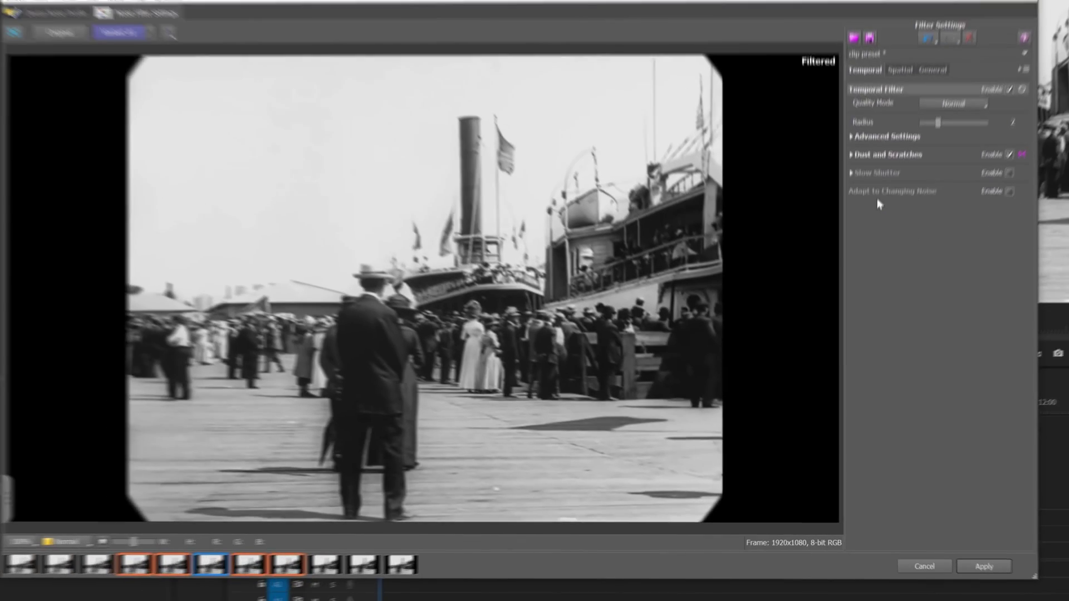
pyautogui.click(927, 190)
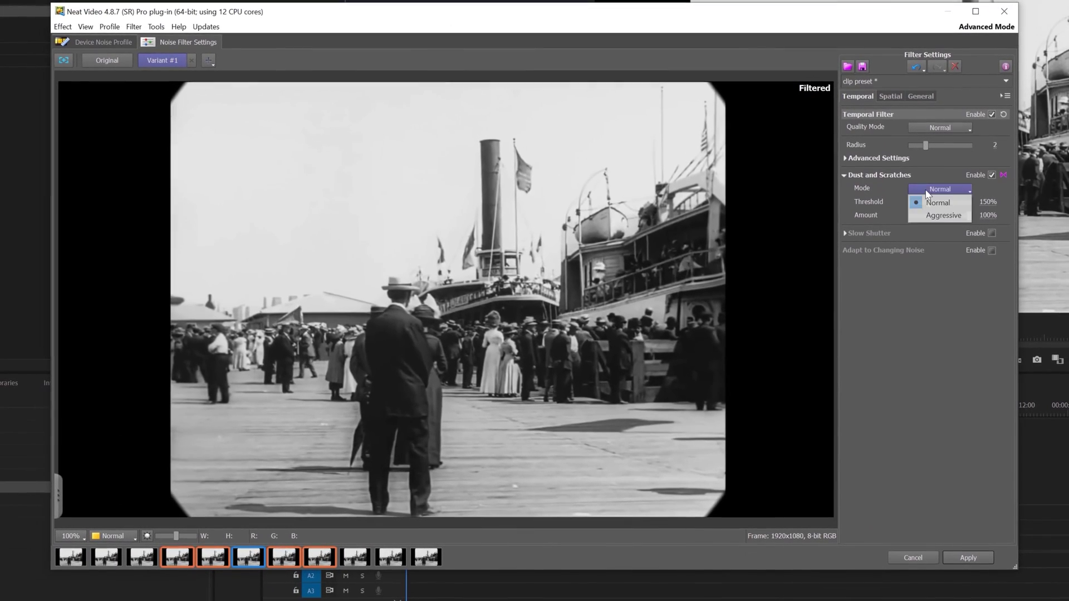
pyautogui.click(943, 215)
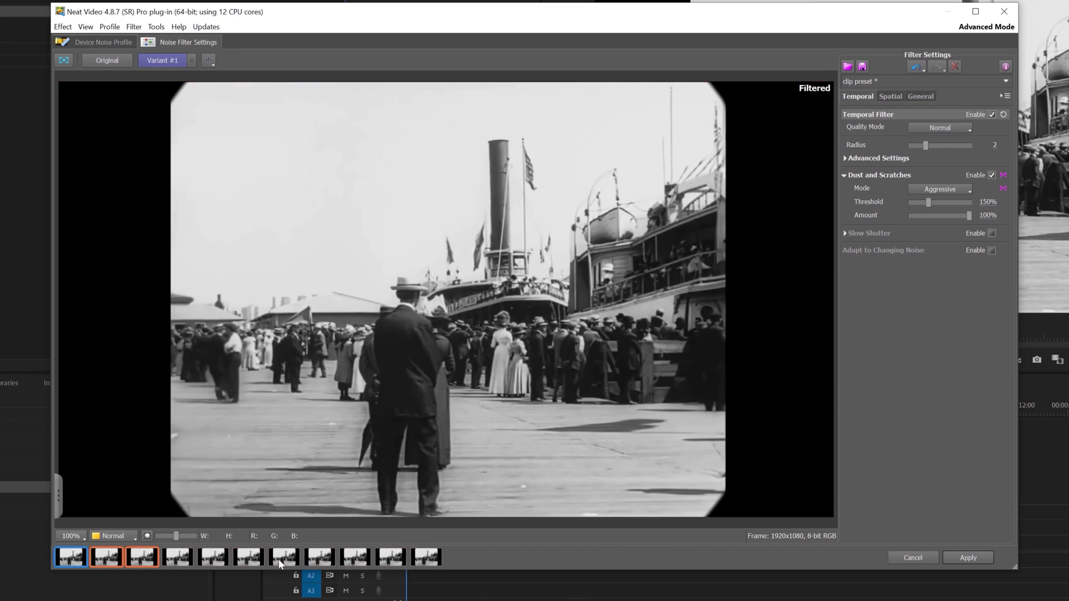
pyautogui.moveTo(926, 145); pyautogui.dragTo(911, 146)
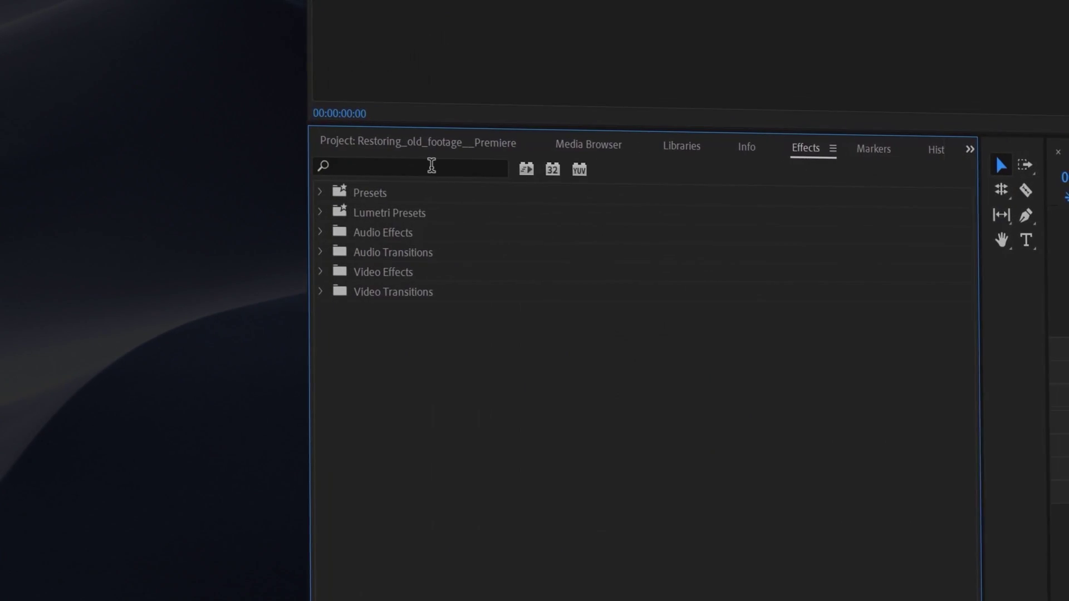
# Step: Search the effects for "warp" and apply Warp Stabilizer to the clip on V1
pyautogui.write('warp')
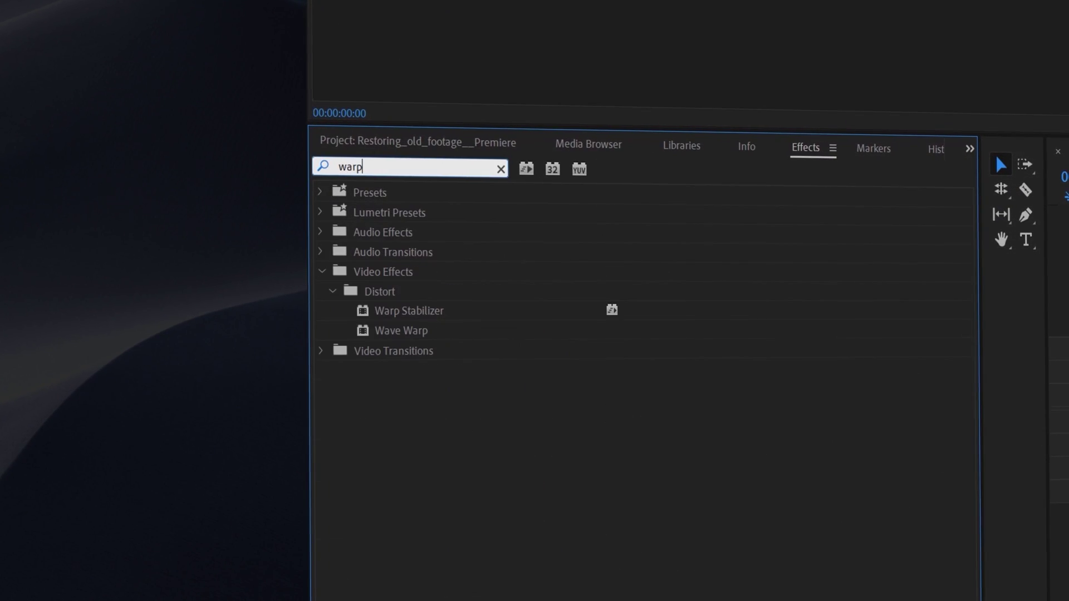
pyautogui.click(385, 313)
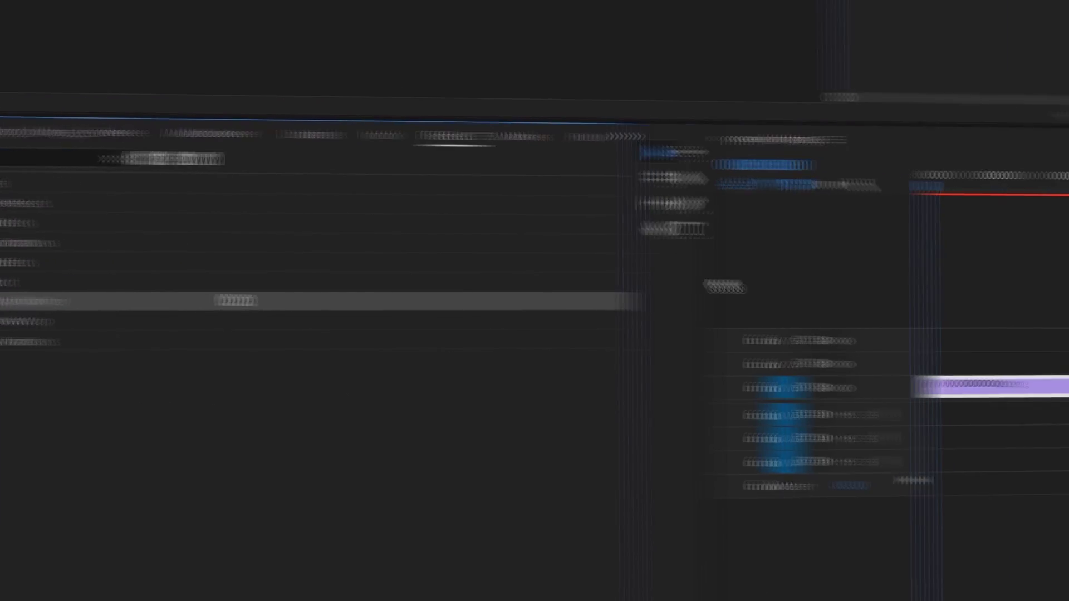
pyautogui.click(456, 392)
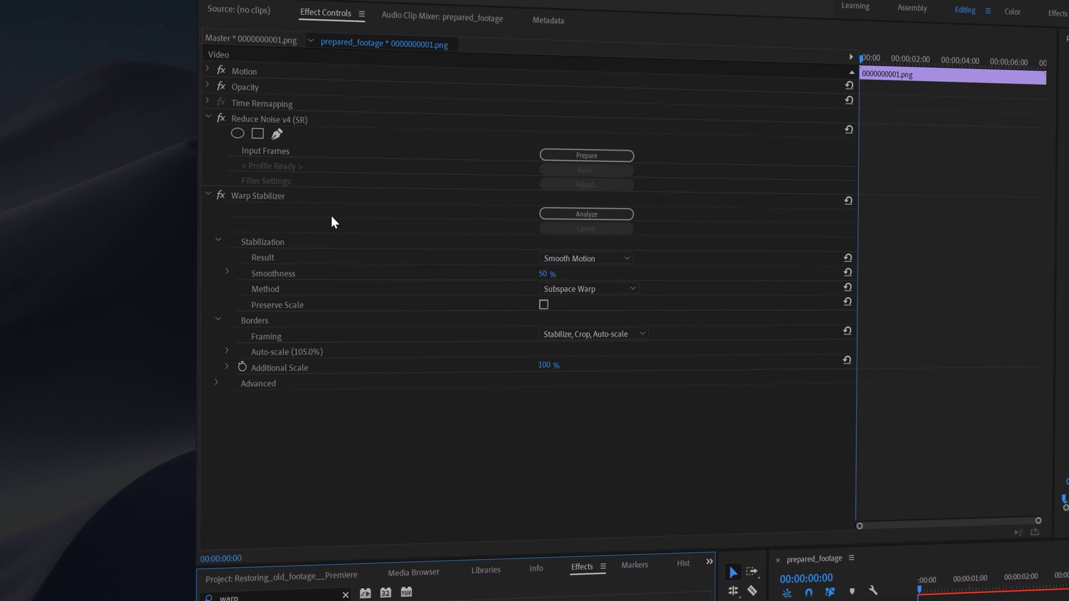
# Step: Set the Warp Stabilizer's border framing to Stabilize Only, leaving its advanced options collapsed
pyautogui.click(270, 195)
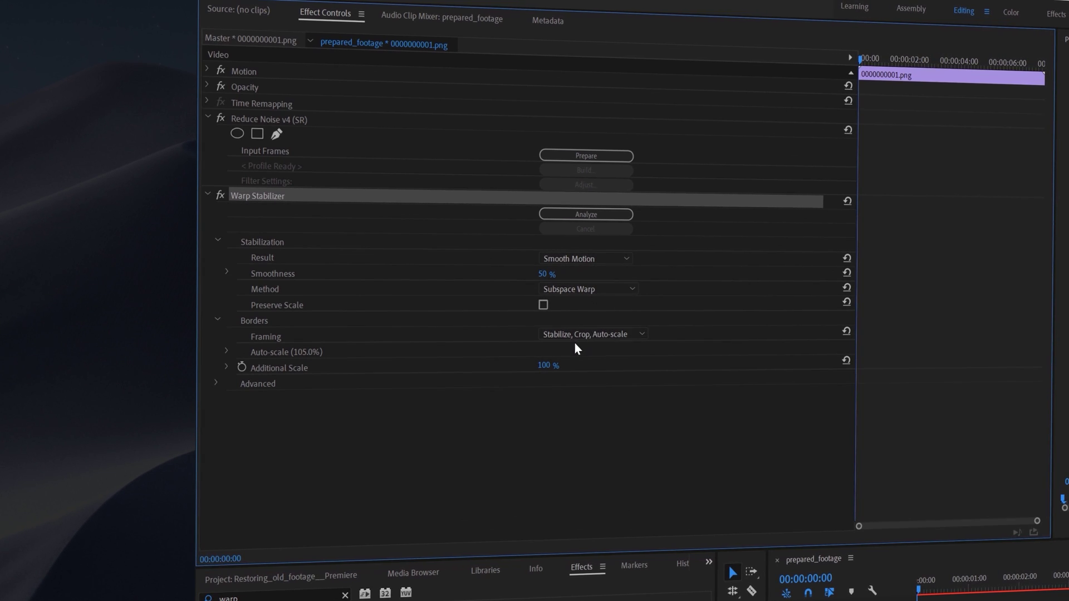
pyautogui.click(216, 382)
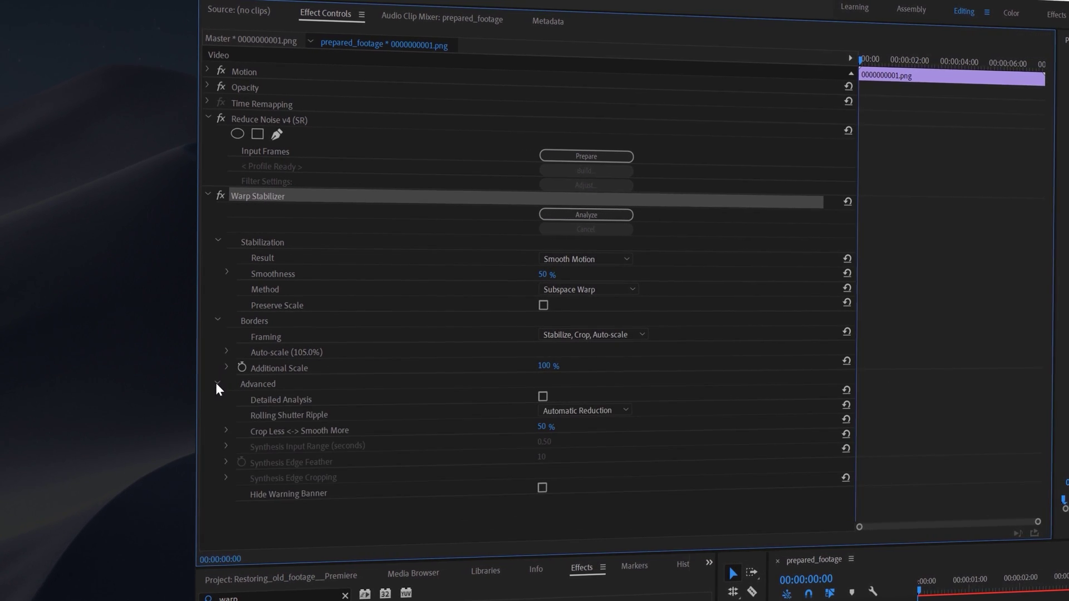
pyautogui.click(216, 383)
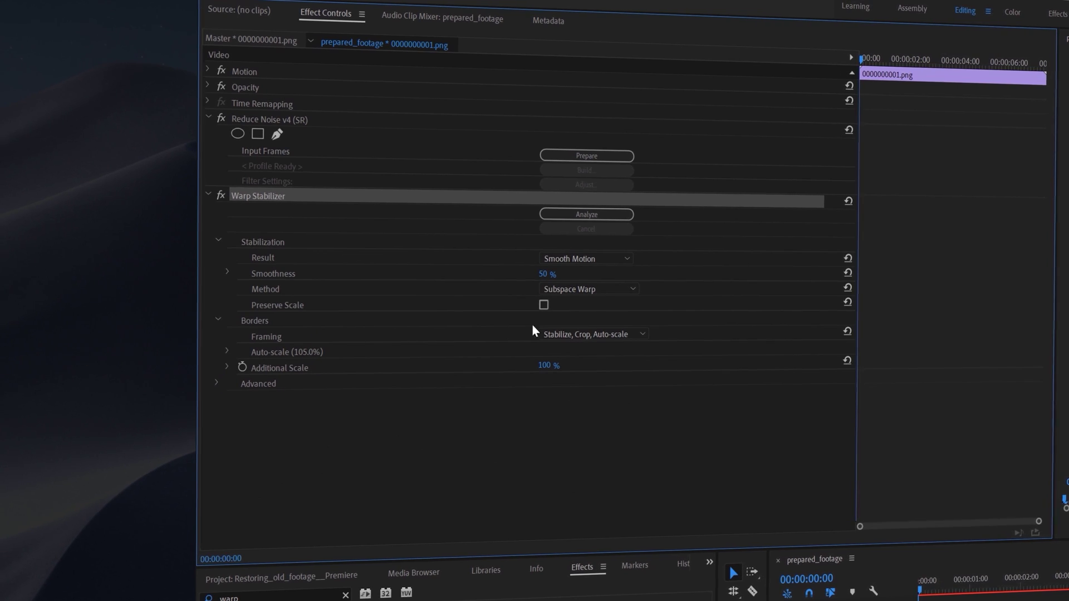
pyautogui.click(620, 336)
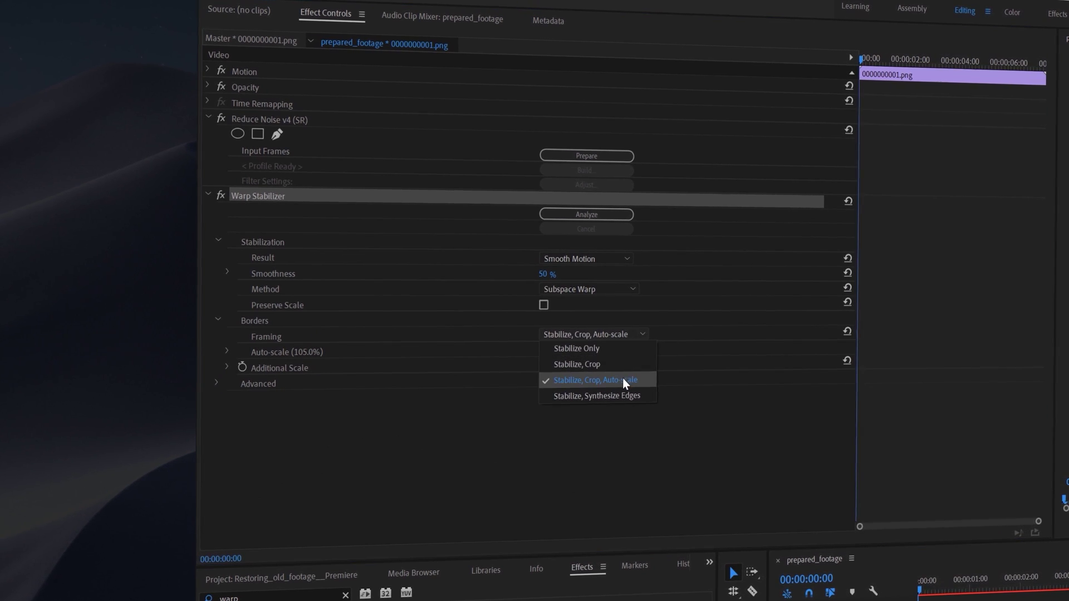
pyautogui.click(624, 349)
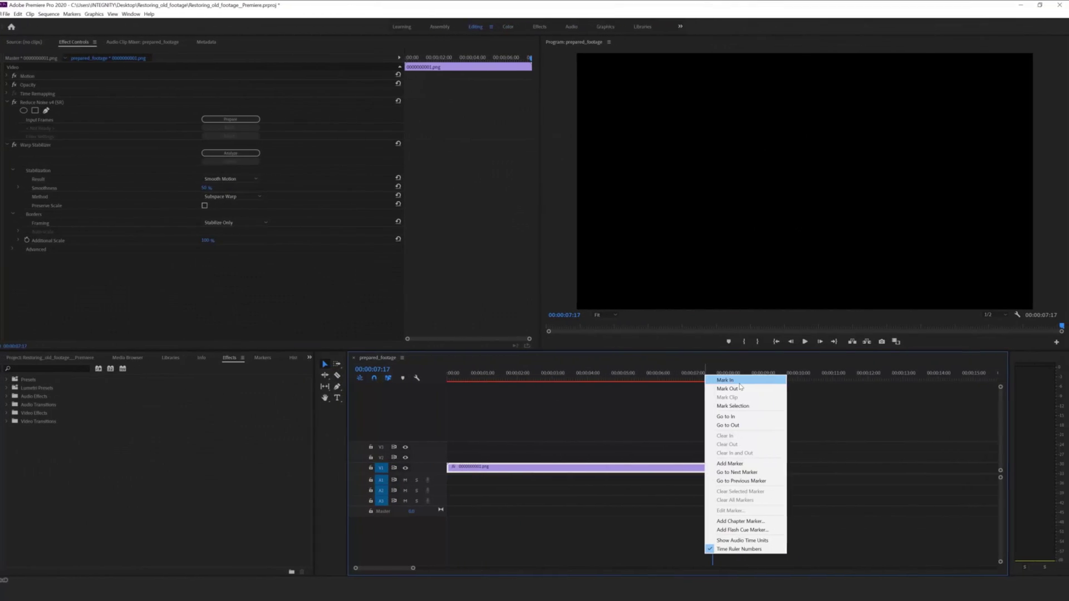
# Step: Mark the out point at the end of the clip and set the sequence's export format to PNG
pyautogui.click(738, 388)
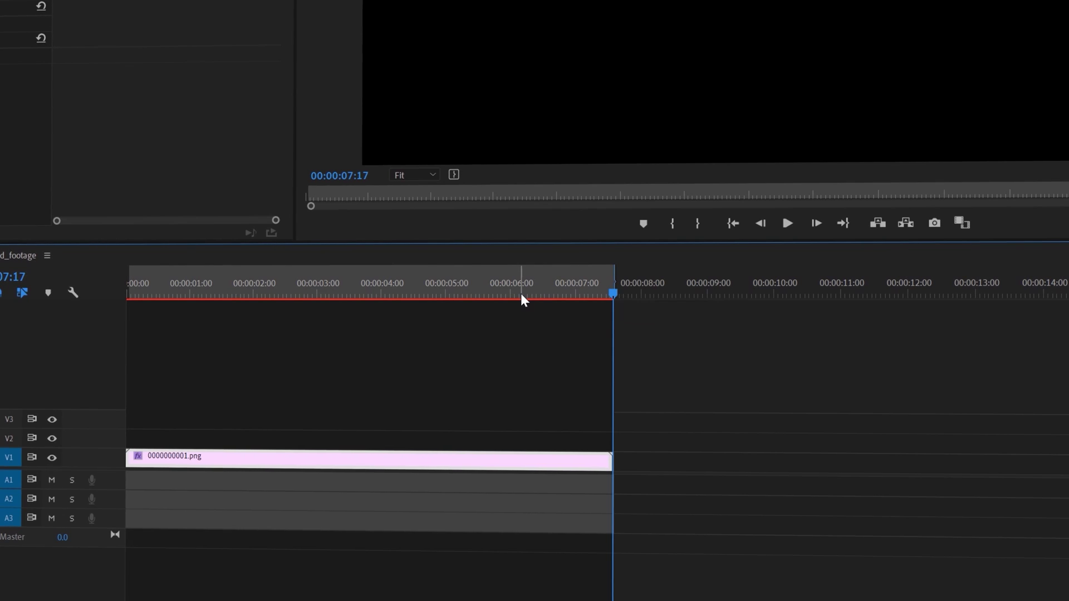
pyautogui.press('super+m')
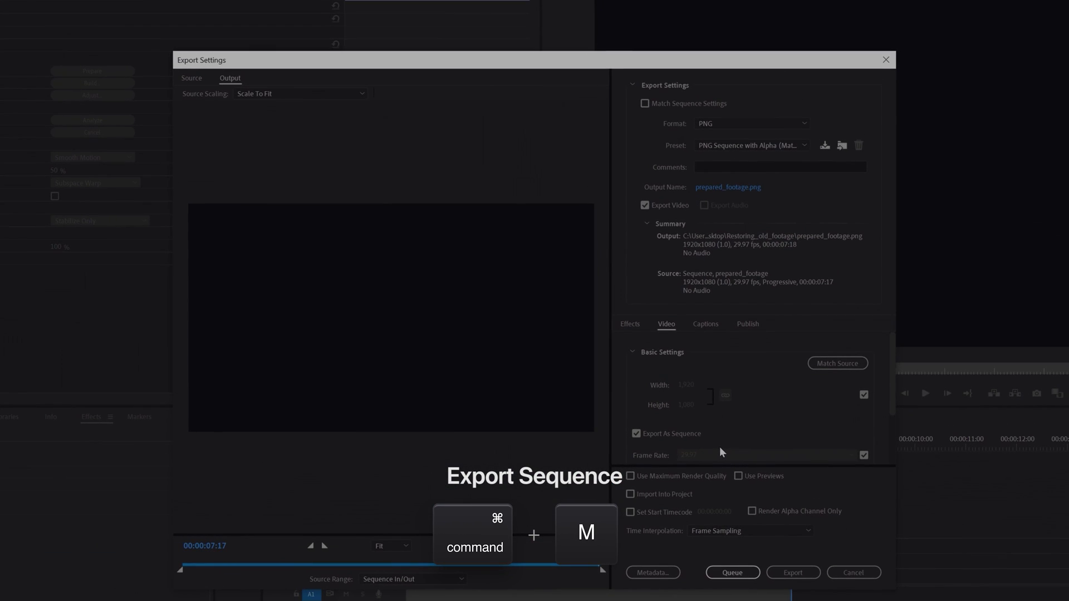
pyautogui.click(750, 122)
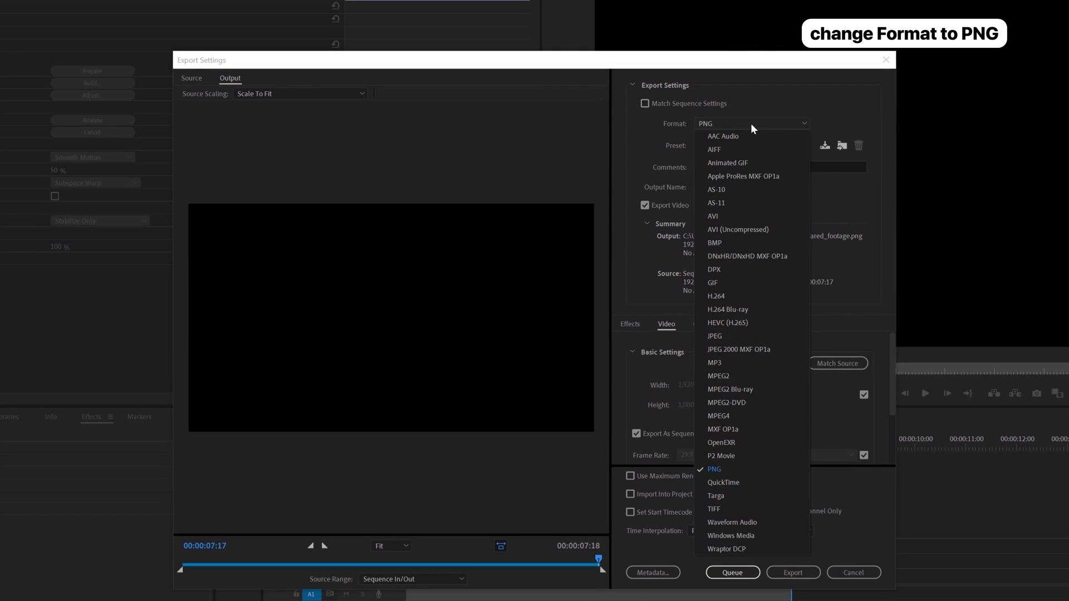
pyautogui.click(739, 481)
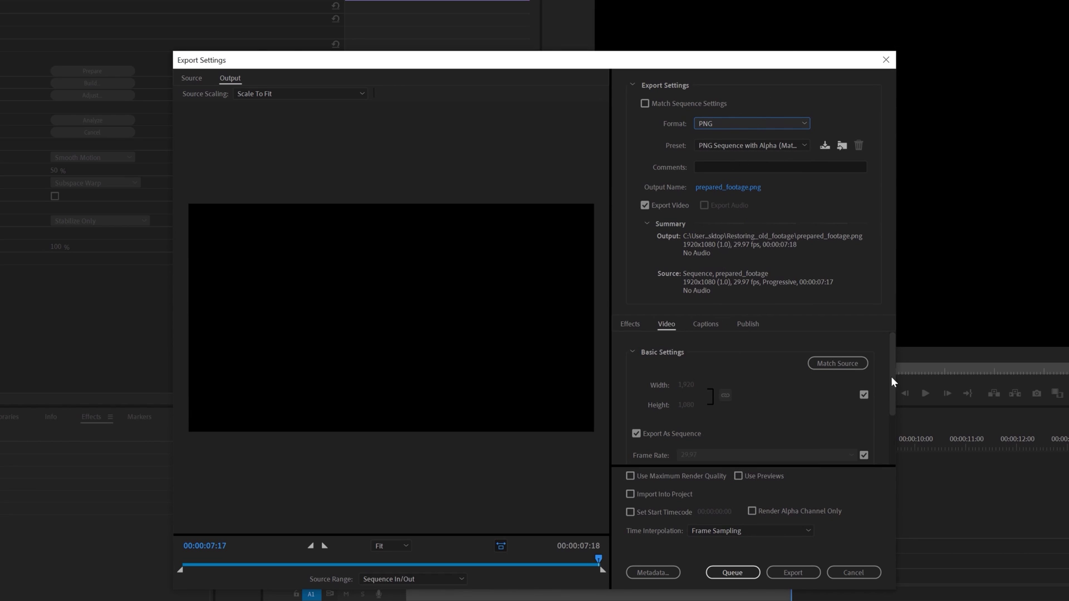
pyautogui.moveTo(891, 376)
pyautogui.mouseDown()
pyautogui.moveTo(894, 429)
pyautogui.moveTo(890, 369)
pyautogui.mouseUp()
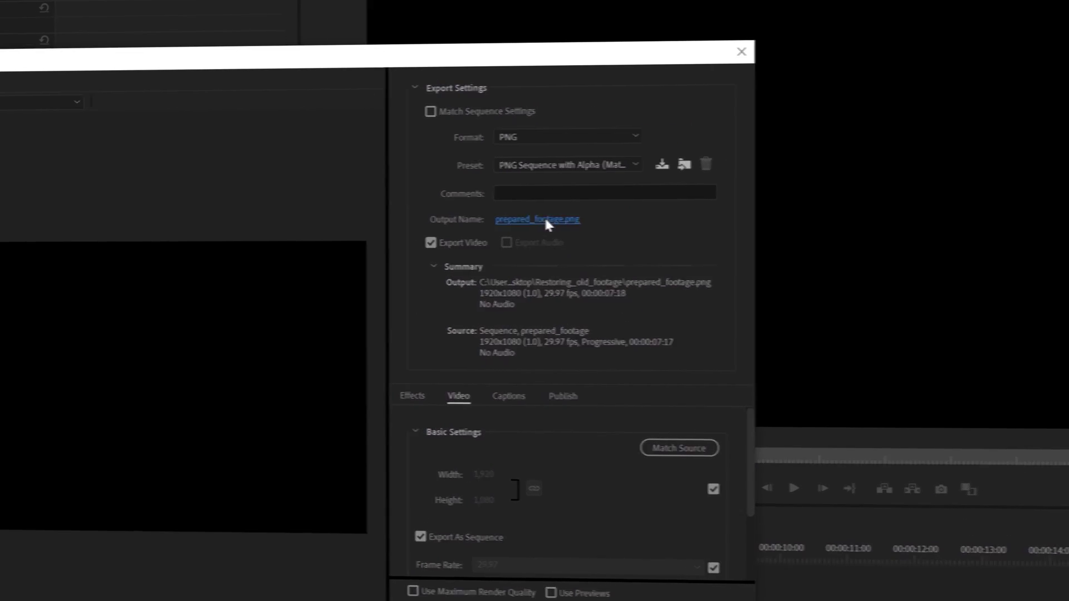
# Step: For the export location, create a prepared_footage folder in Restoring_old_footage with an original_frames subfolder inside it
pyautogui.click(546, 220)
pyautogui.click(426, 138)
pyautogui.write('prepared_')
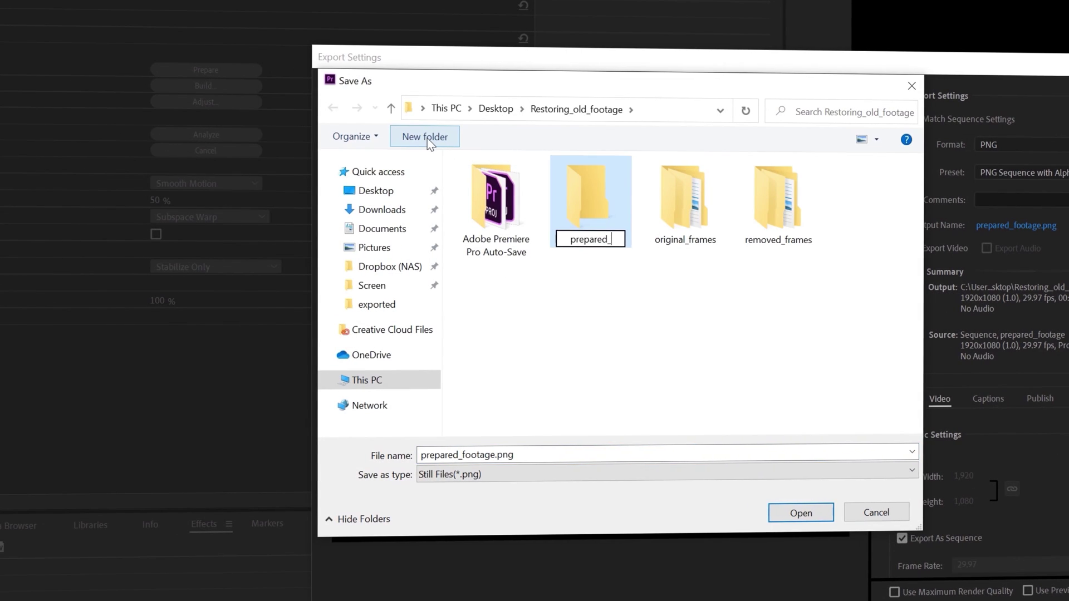
pyautogui.write('footage')
pyautogui.press('Return')
pyautogui.doubleClick(589, 207)
pyautogui.click(437, 138)
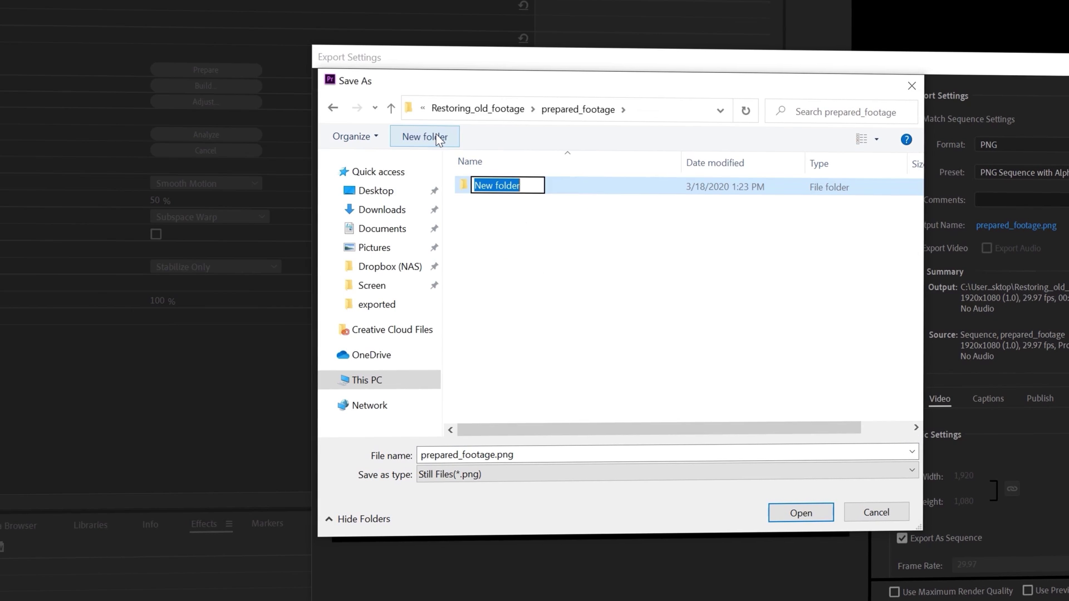
pyautogui.write('original_frames')
pyautogui.press('Return')
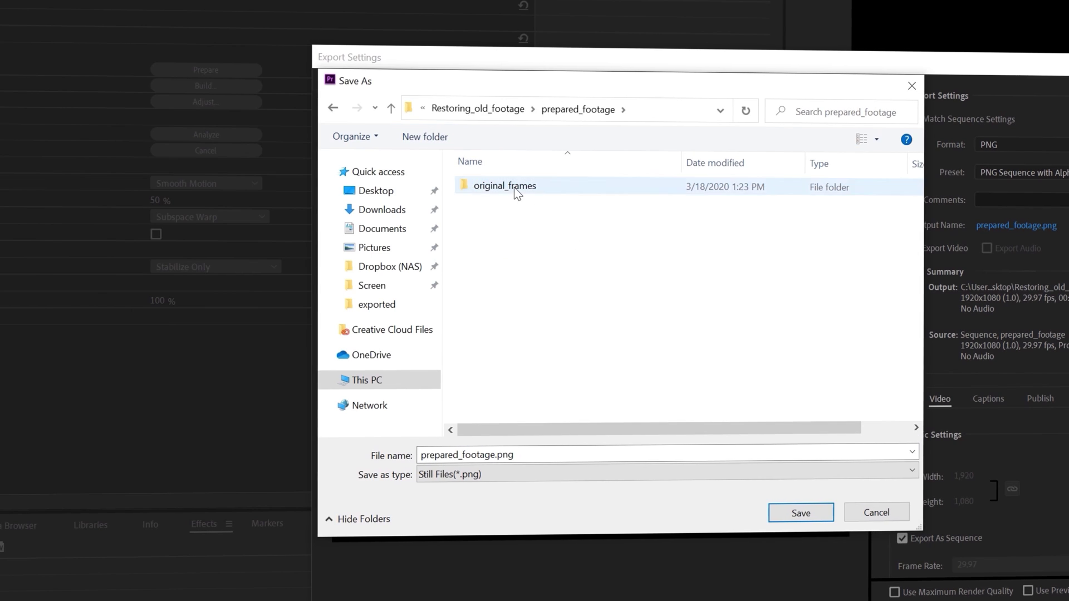
# Step: Set the output file to 0.png inside original_frames and export the PNG sequence
pyautogui.doubleClick(514, 187)
pyautogui.click(499, 454)
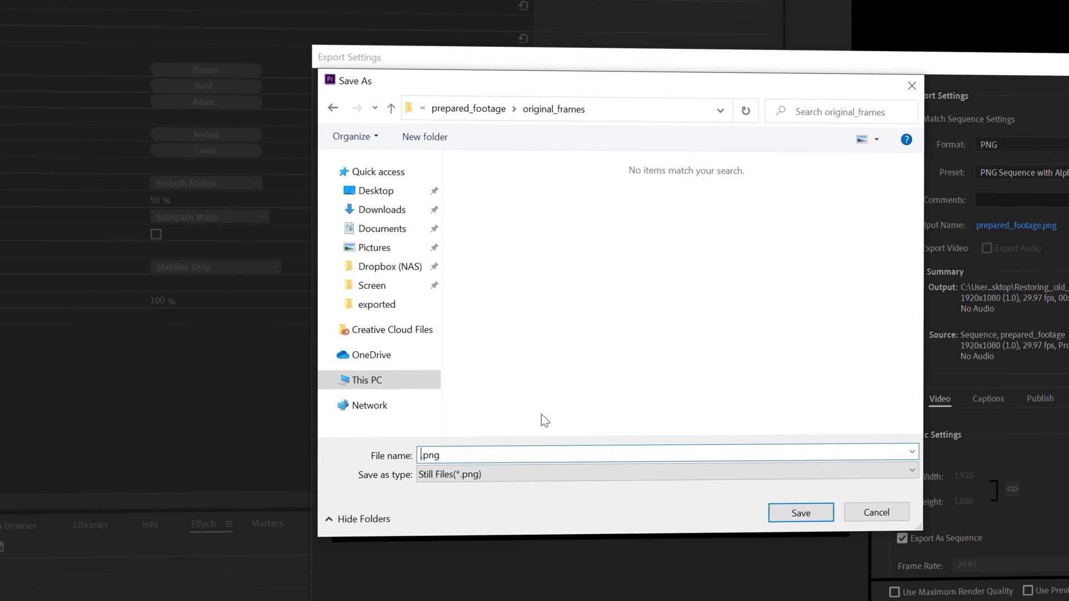
pyautogui.press('Return')
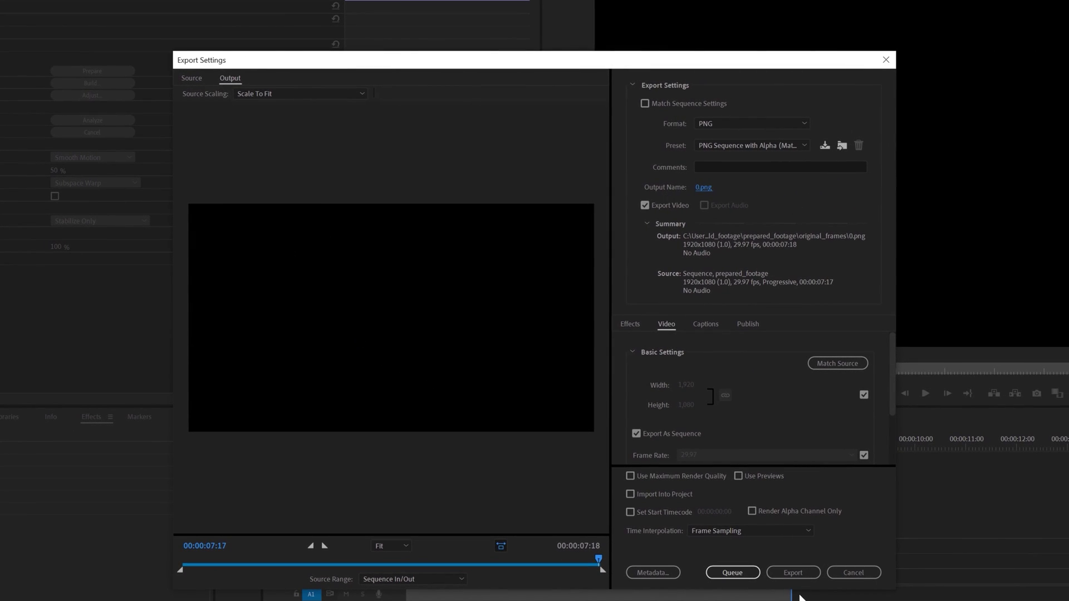
pyautogui.click(791, 573)
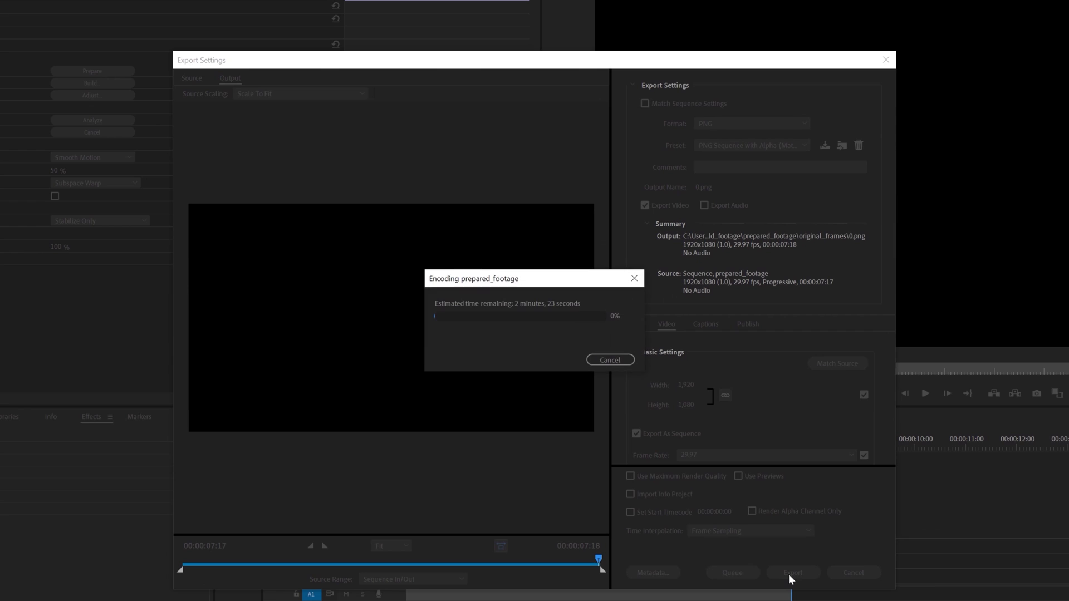
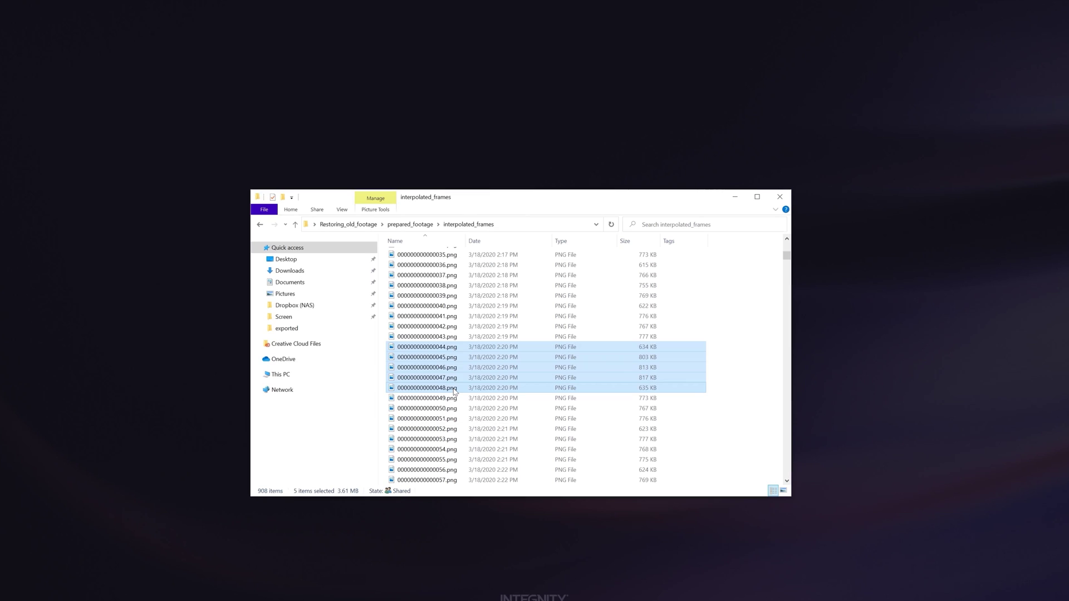
# Step: Delete frames 44 to 48 from the interpolated_frames folder, then switch to DAIN-APP and run Step 2: Feed source frames to DAIN
pyautogui.press('Delete')
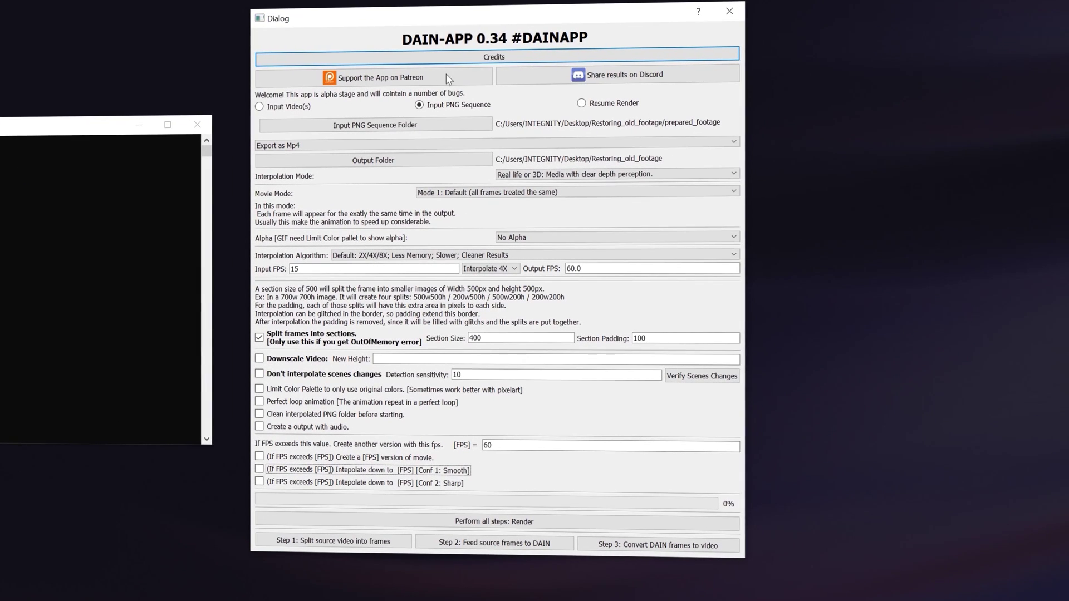
pyautogui.click(496, 544)
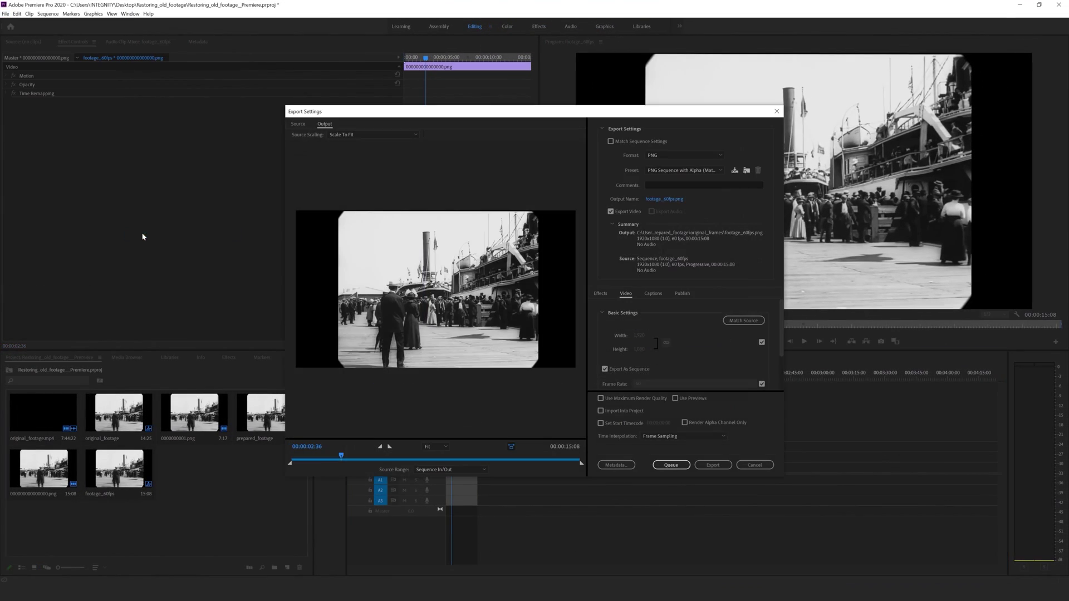
# Step: In Premiere Pro, set the footage_60fps sequence's export format to H.264
pyautogui.click(714, 159)
pyautogui.click(670, 274)
pyautogui.scroll(-2, 660, 340)
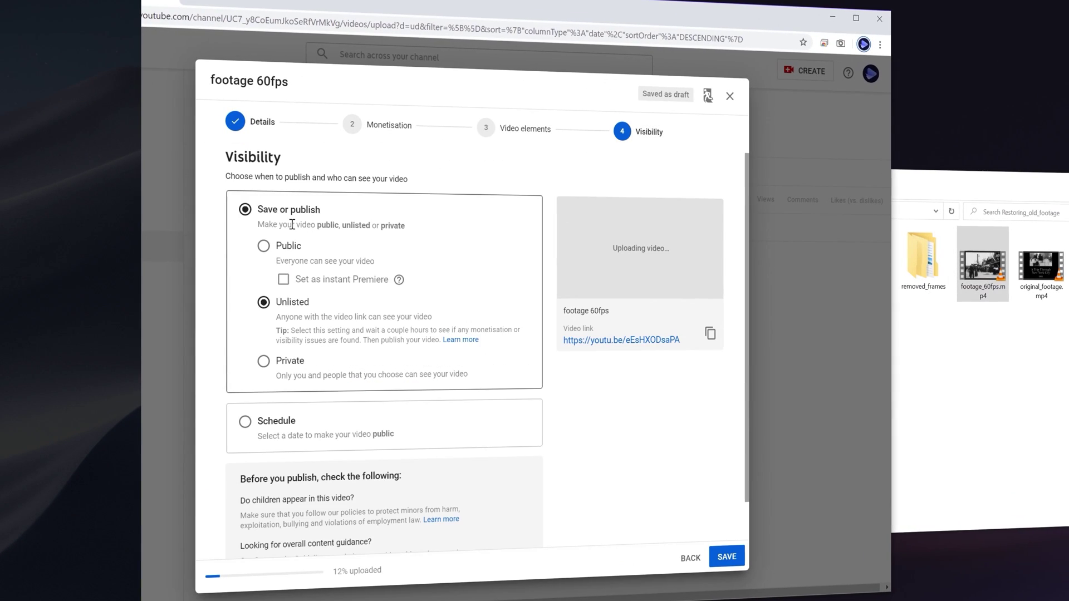
# Step: Switch to YouTube Studio and save the footage 60fps upload with Unlisted visibility
pyautogui.click(727, 555)
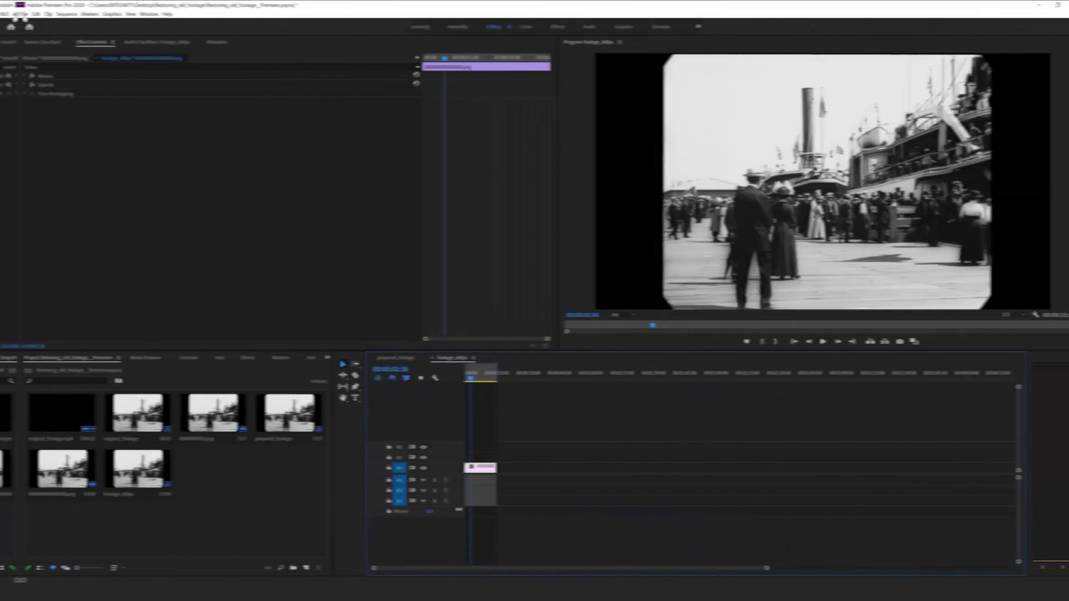
# Step: In Premiere Pro, open the media export settings for footage_60fps, choose the H.264 format and exclude audio
pyautogui.hotkey('alt', 'f')
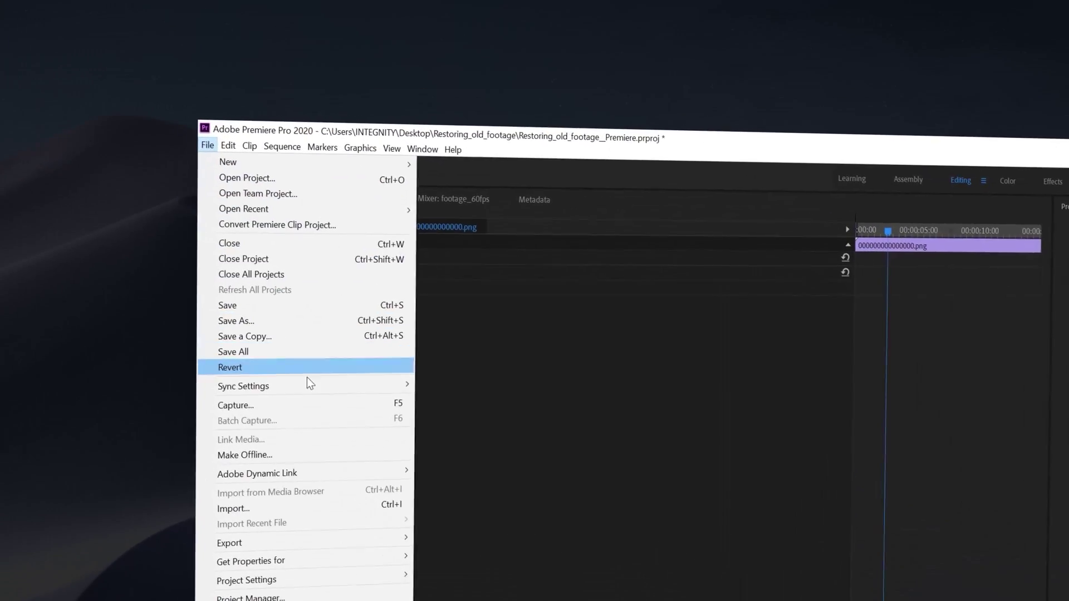
pyautogui.moveTo(142, 445)
pyautogui.click(435, 362)
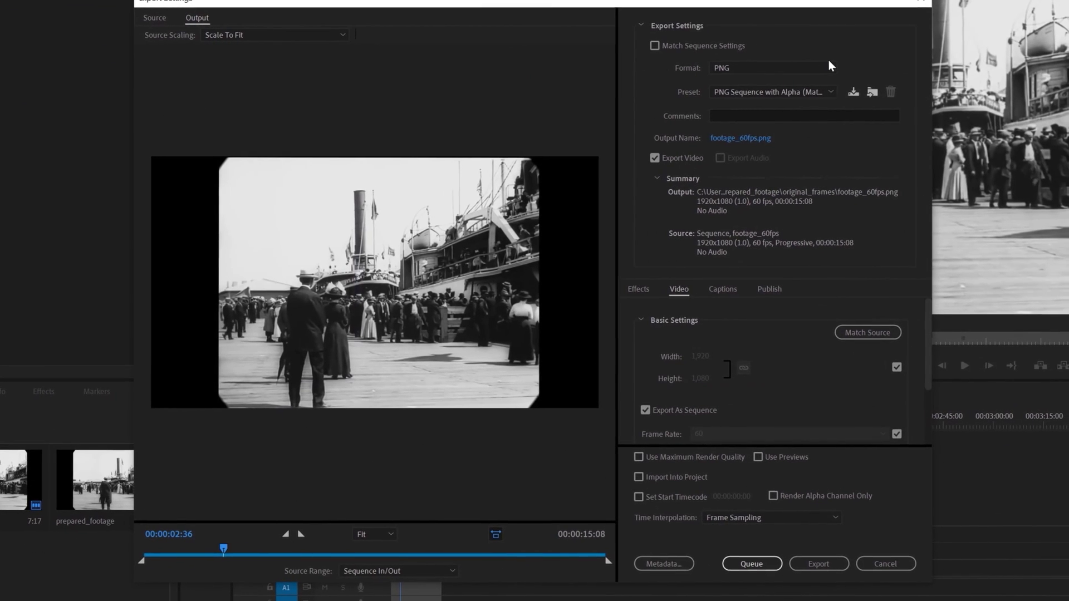
pyautogui.click(830, 64)
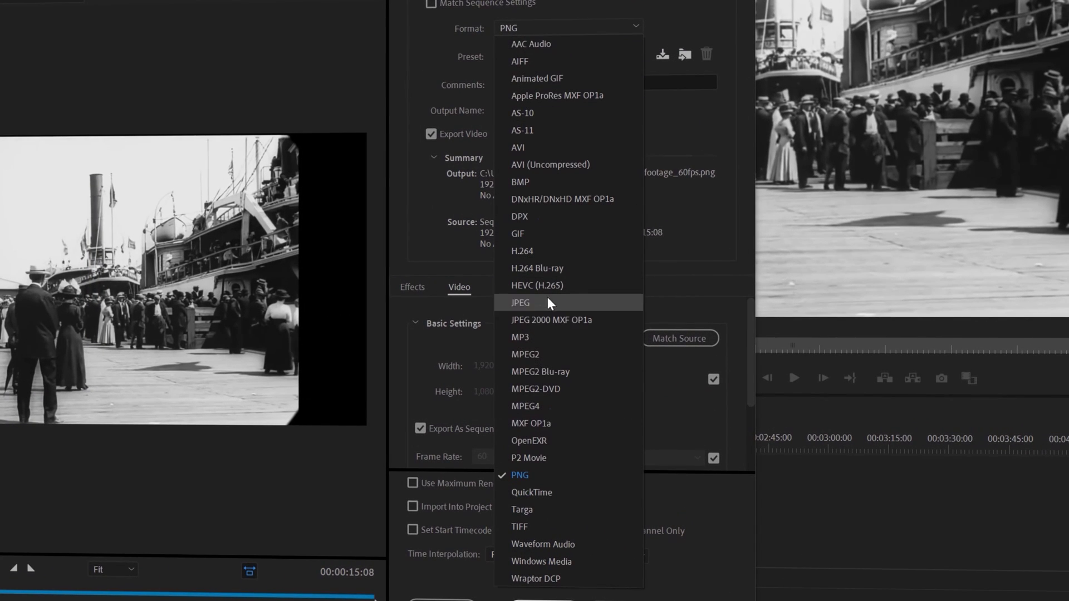
pyautogui.click(544, 257)
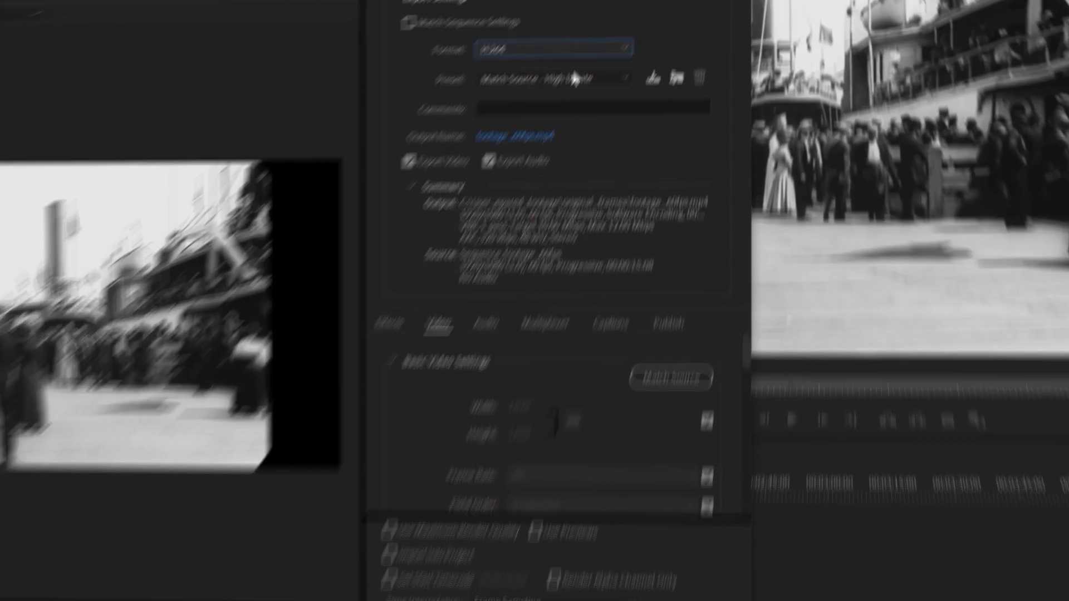
pyautogui.click(489, 161)
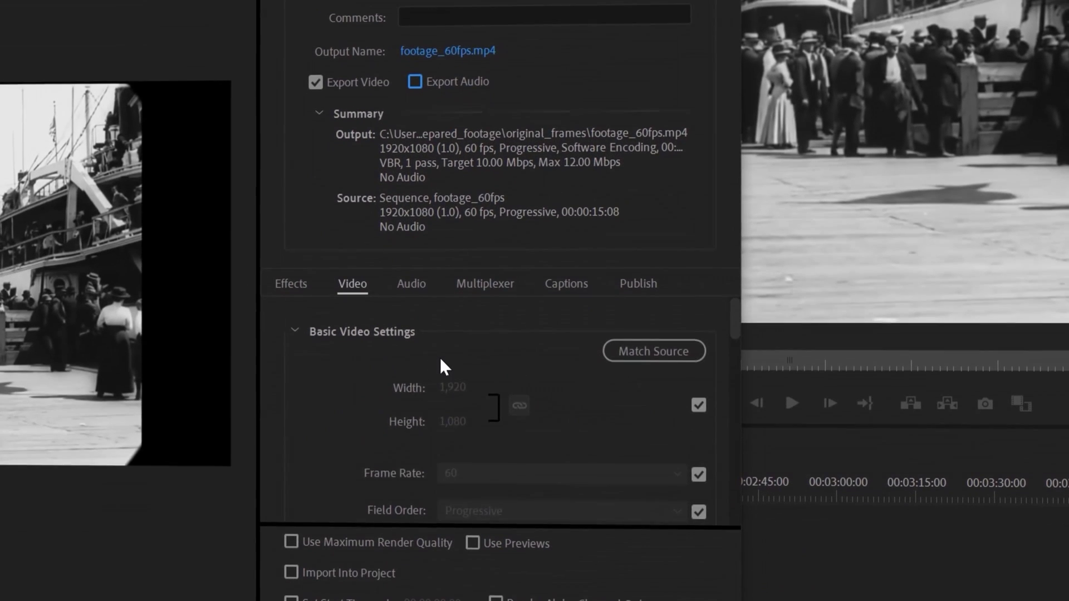
# Step: Set the target bitrate of the H.264 export to 30 Mbps
pyautogui.scroll(-10, 434, 390)
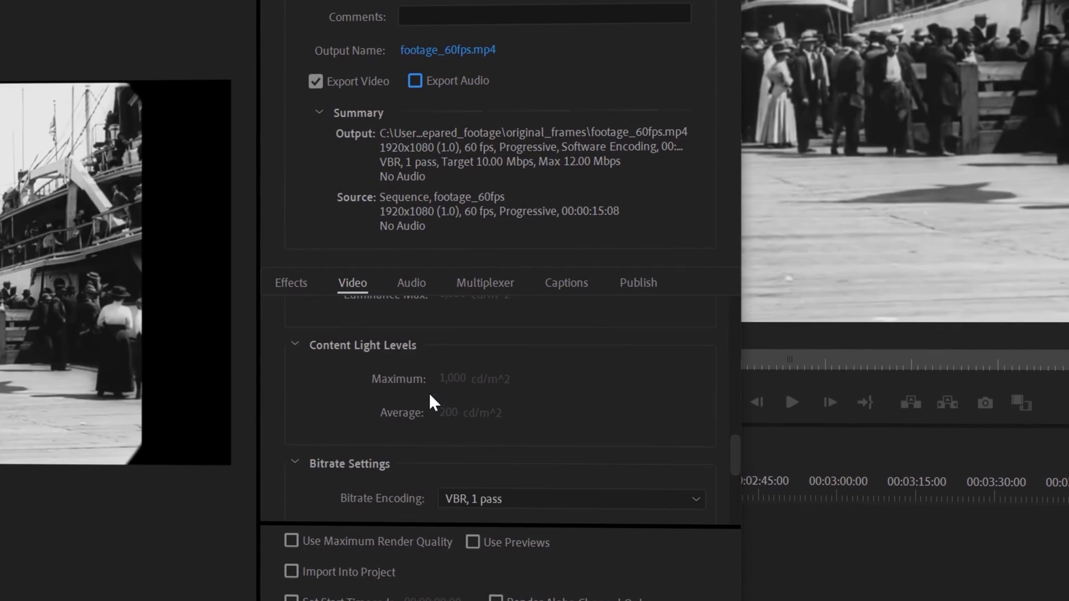
pyautogui.scroll(-4, 429, 395)
pyautogui.scroll(1, 429, 400)
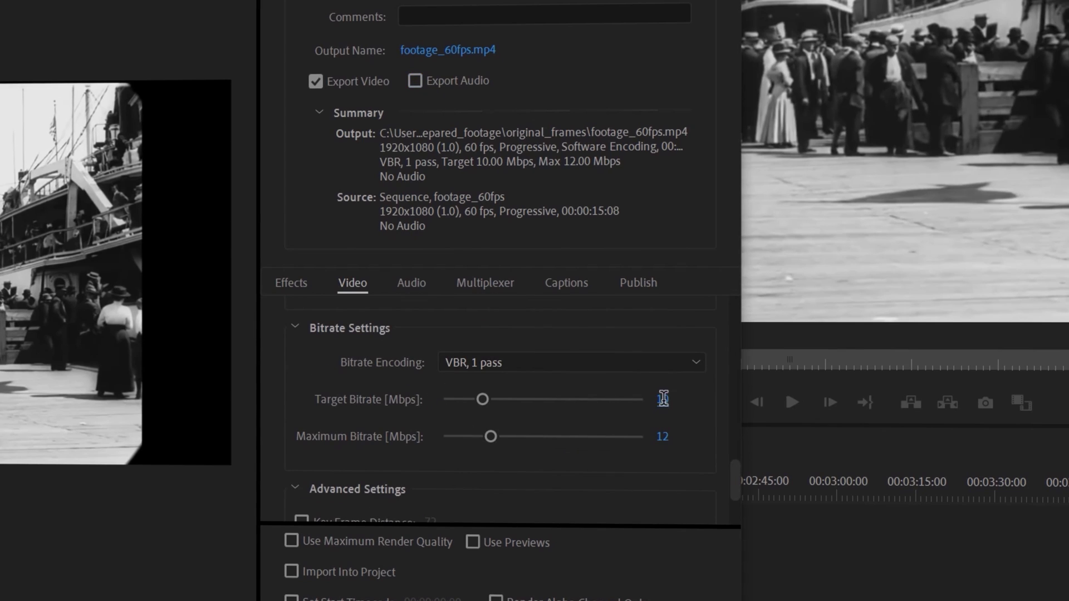
pyautogui.click(663, 398)
pyautogui.write('30')
pyautogui.press('Return')
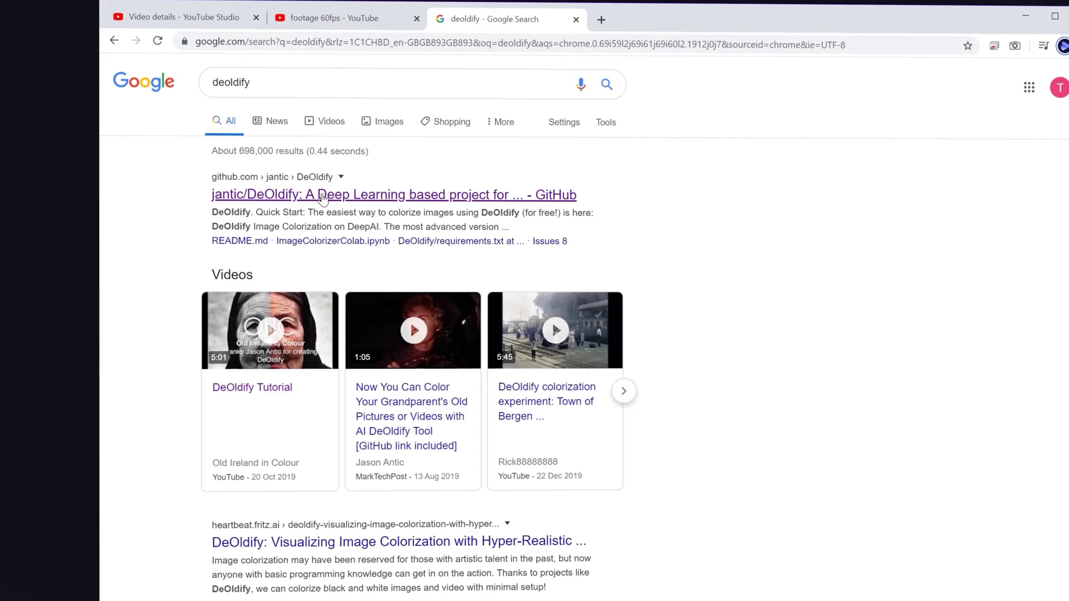
# Step: In the browser, open the DeOldify GitHub project from the search results and launch its Video notebook in Colab
pyautogui.click(323, 196)
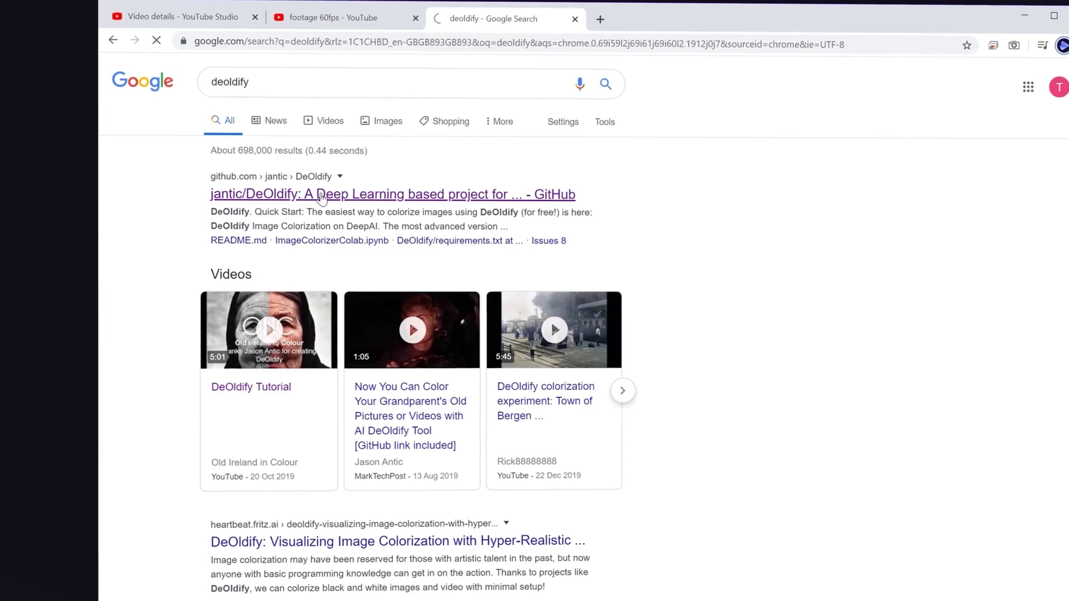
pyautogui.moveTo(1029, 50); pyautogui.dragTo(1026, 95)
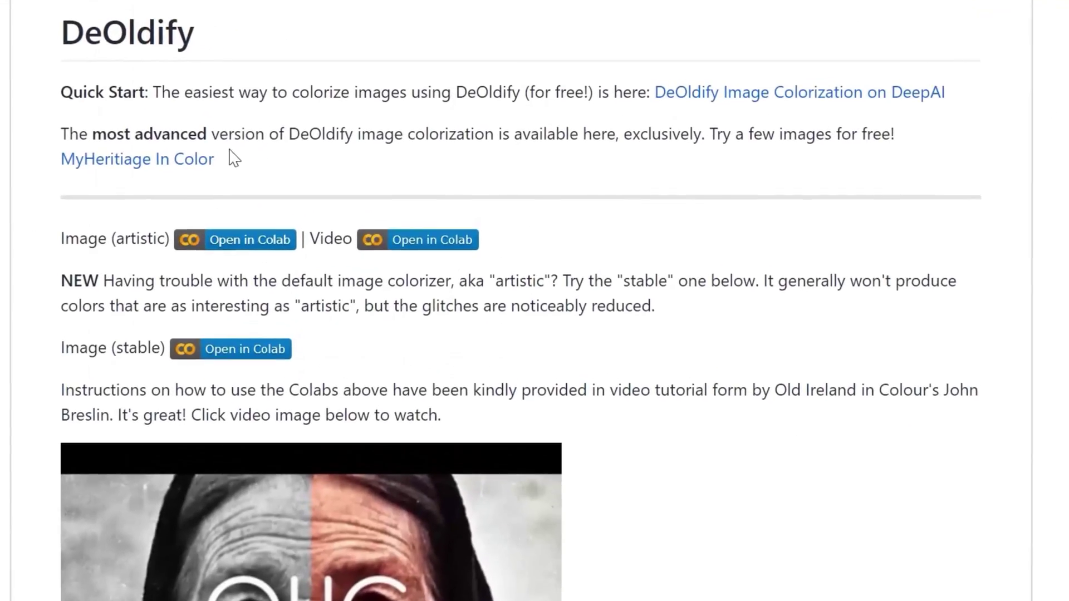
pyautogui.click(418, 254)
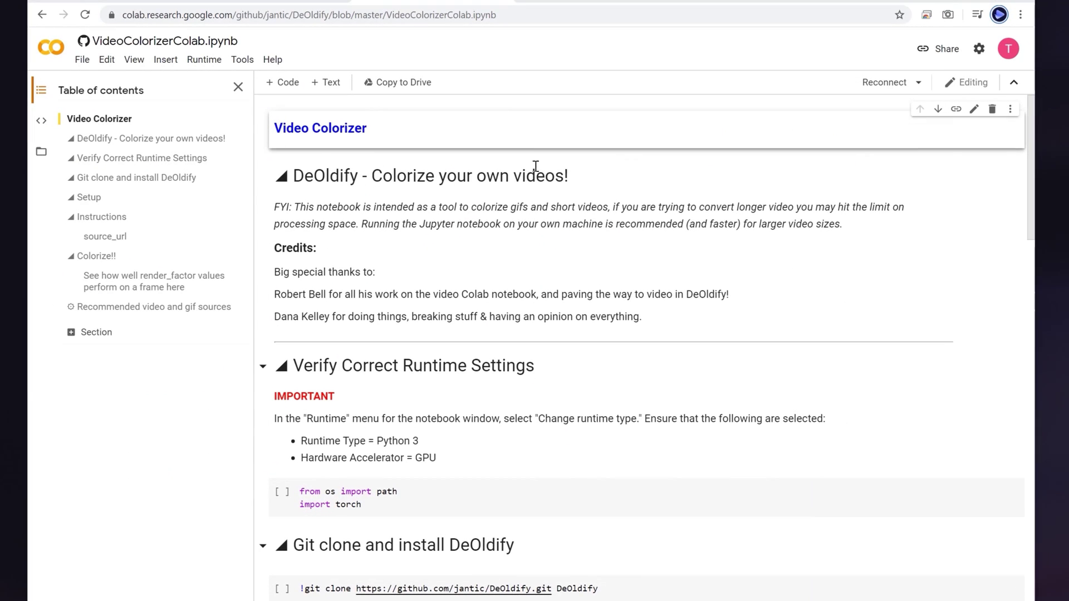
# Step: Save the notebook settings with GPU as hardware accelerator and run the runtime verification cell despite the authorship warning
pyautogui.moveTo(1030, 155); pyautogui.dragTo(1029, 208)
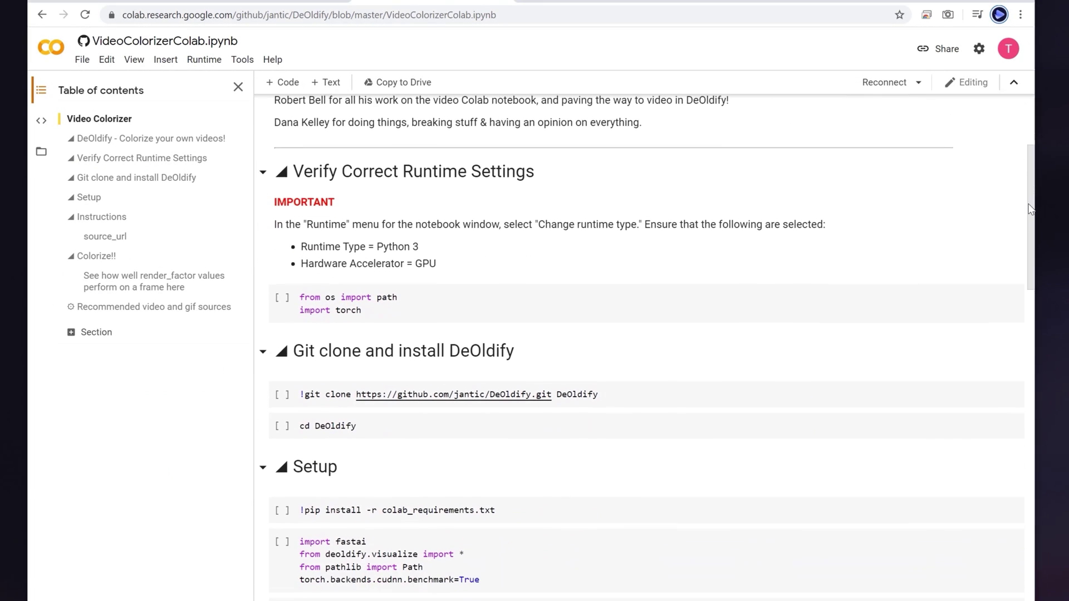
pyautogui.click(210, 62)
pyautogui.click(258, 270)
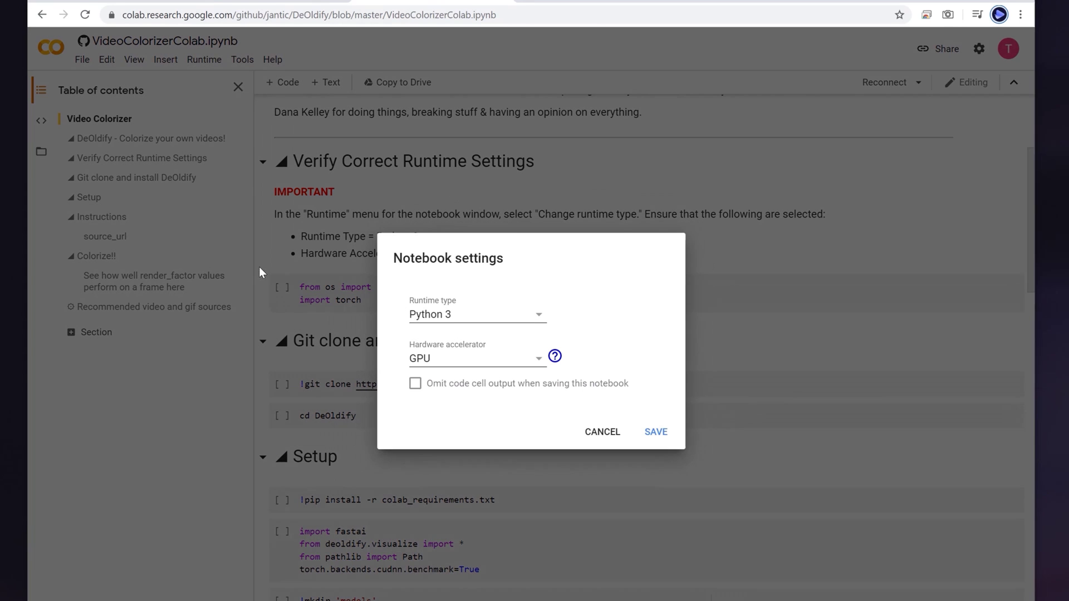
pyautogui.click(473, 358)
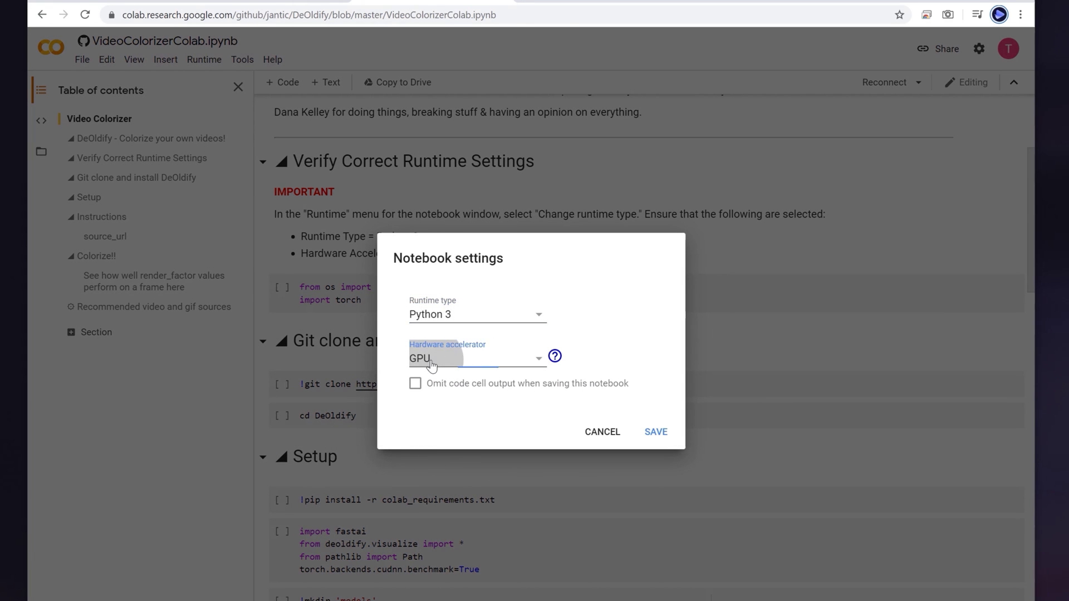
pyautogui.click(521, 387)
pyautogui.click(656, 433)
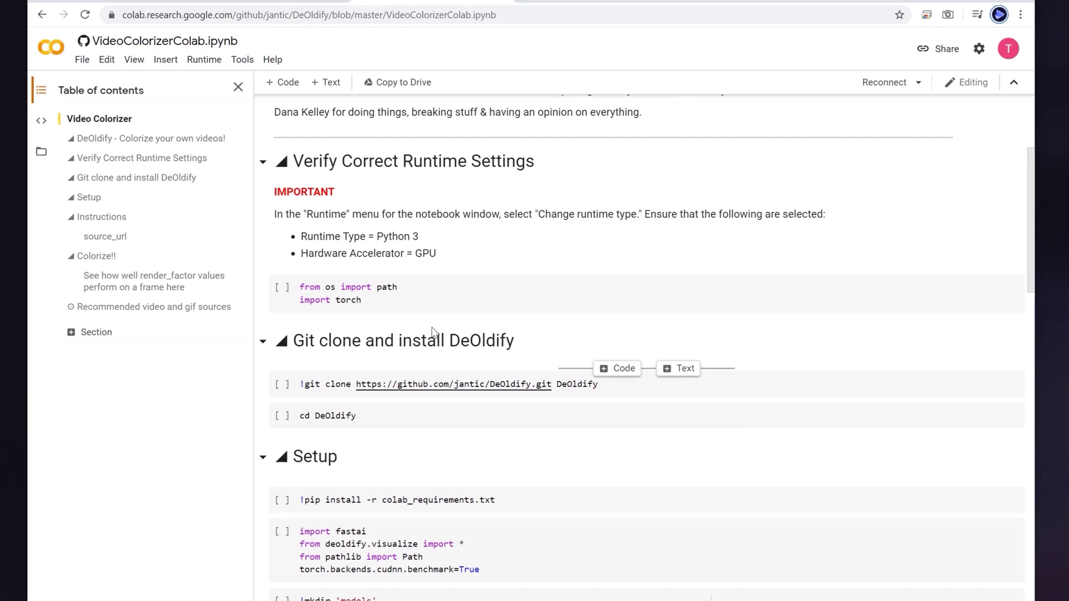
pyautogui.click(281, 288)
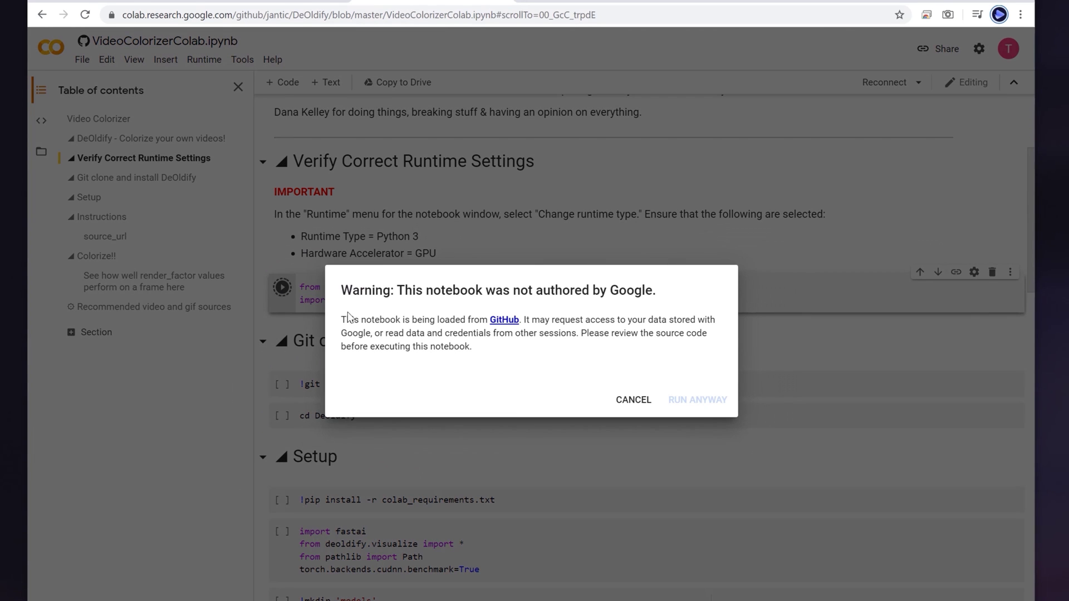
pyautogui.click(671, 401)
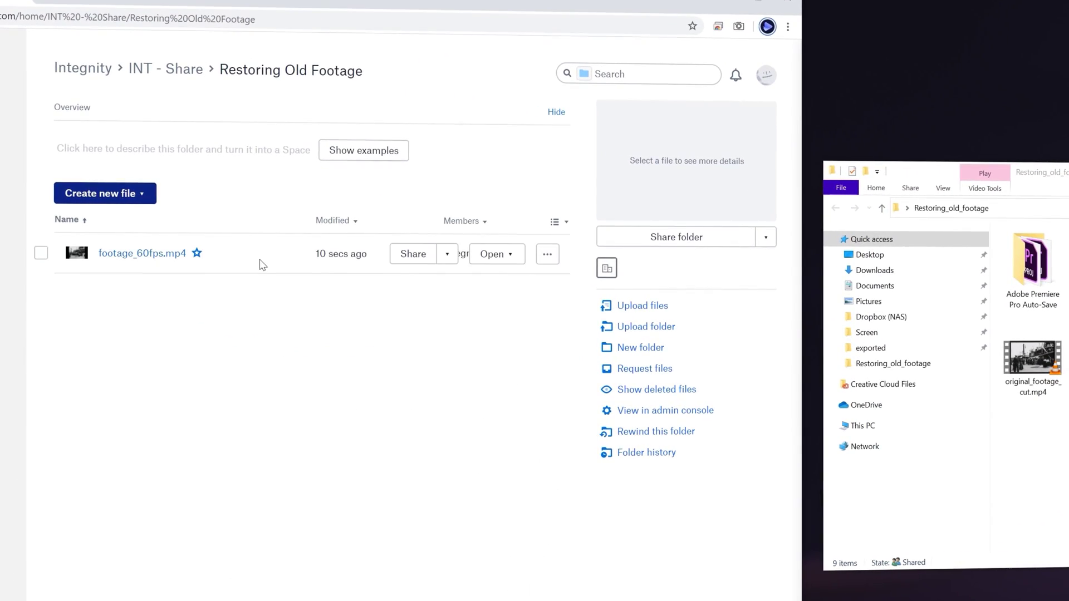
# Step: Copy the Dropbox share link of footage_60fps.mp4 and paste it as the source_url of the Colorize cell in Colab
pyautogui.click(413, 254)
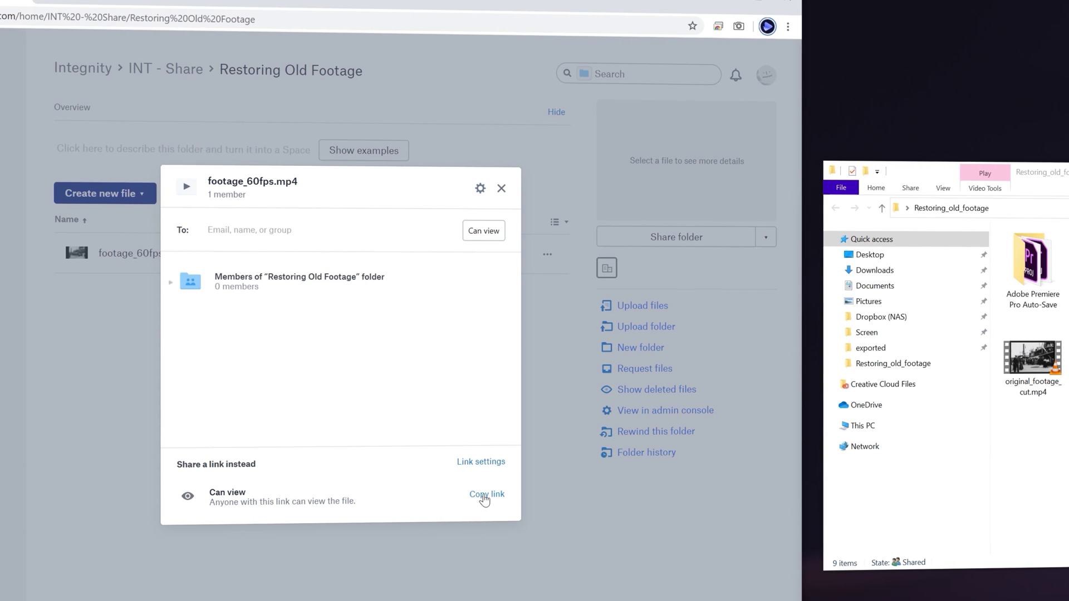
pyautogui.click(485, 499)
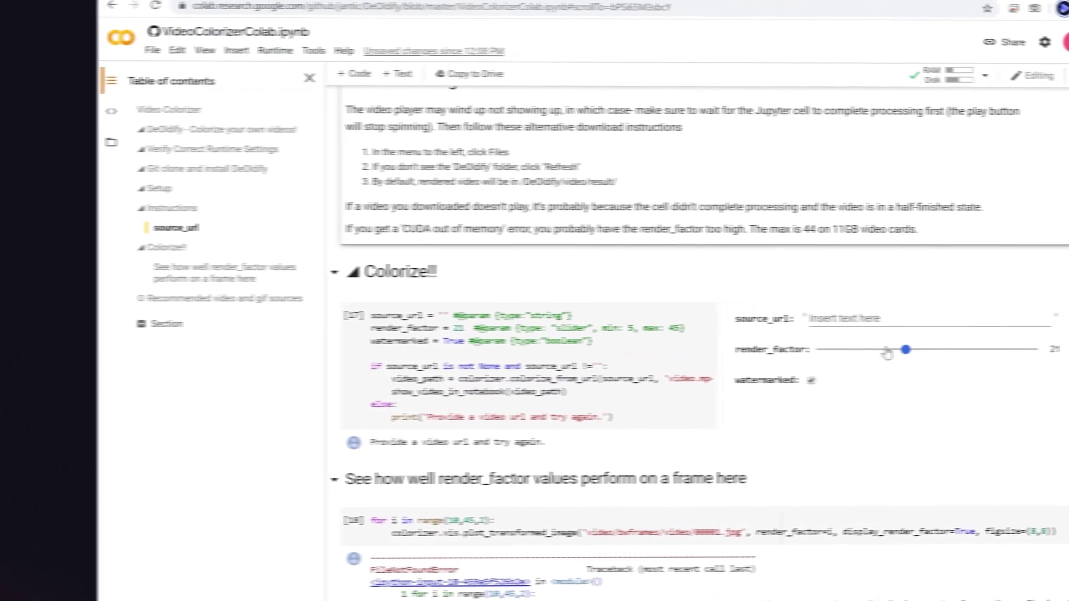
pyautogui.click(836, 319)
pyautogui.hotkey('ctrl', 'v')
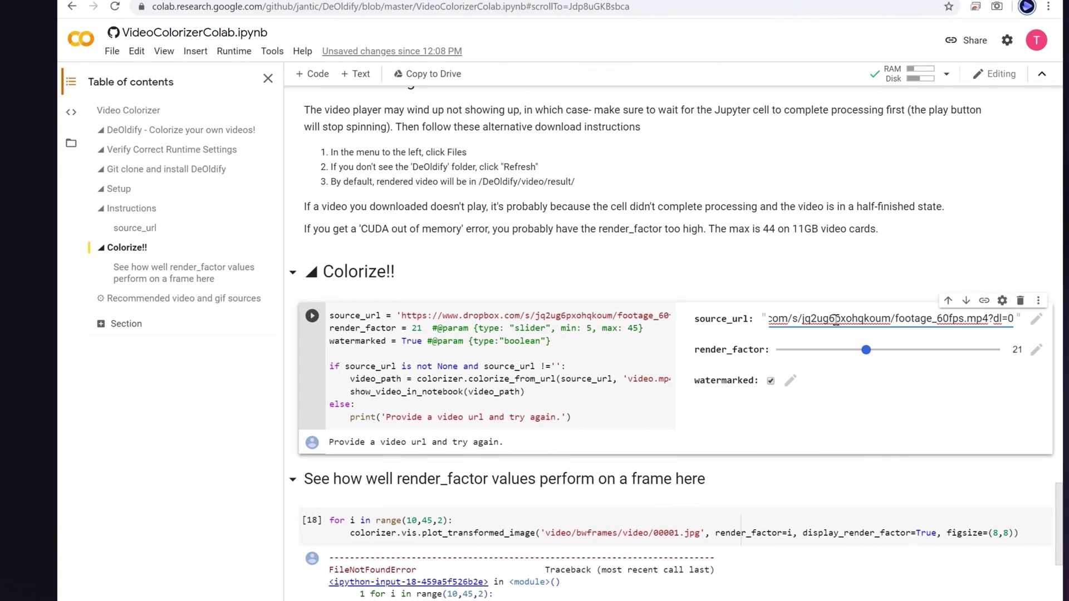
# Step: Run the Colorize cell with the watermark turned off and download the colorized video
pyautogui.click(771, 381)
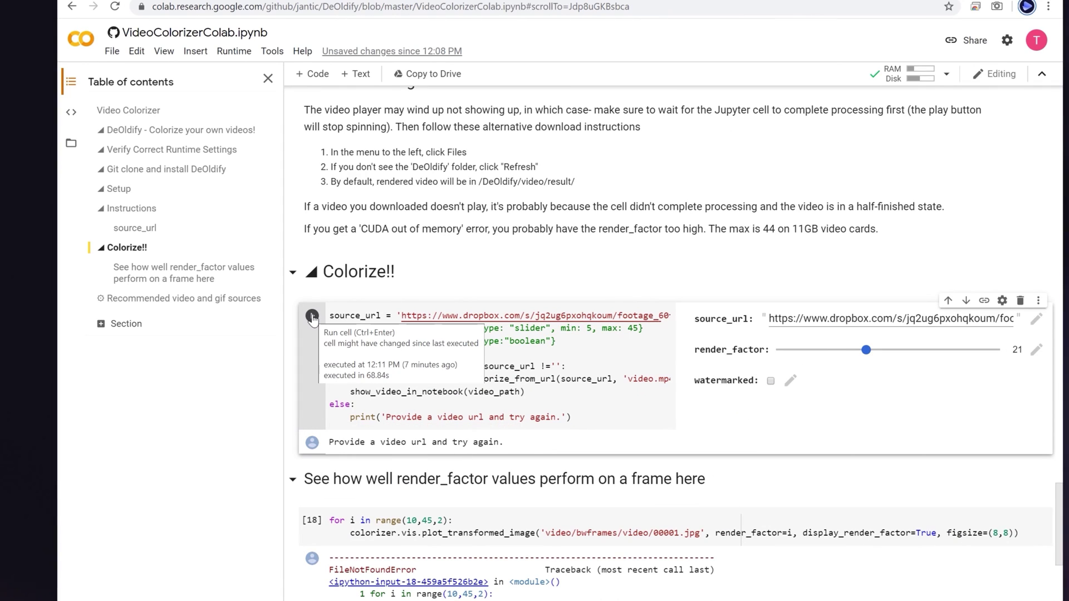
pyautogui.click(313, 316)
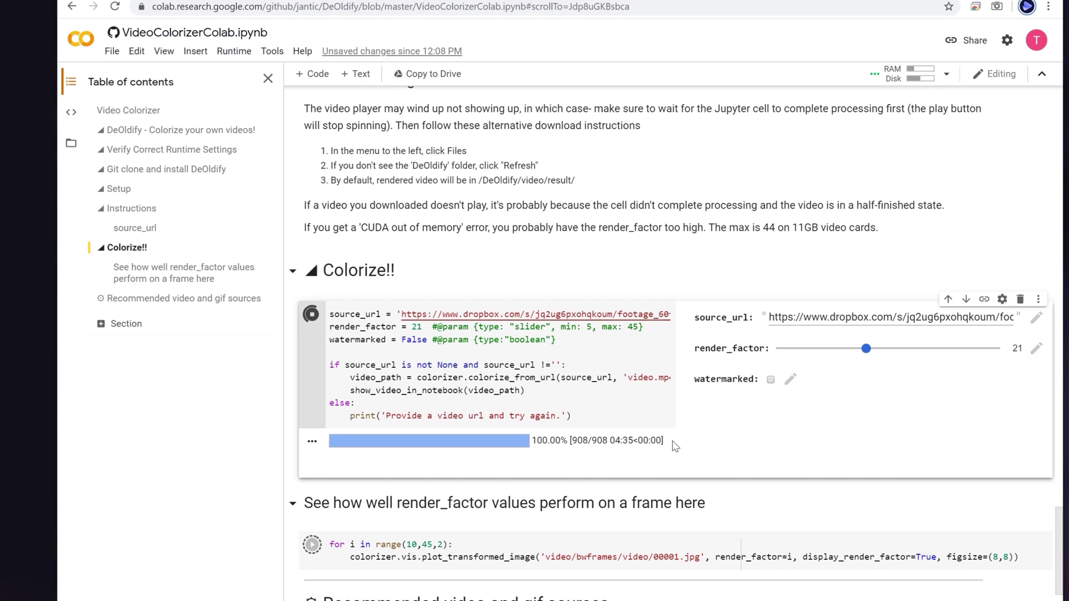
pyautogui.click(787, 495)
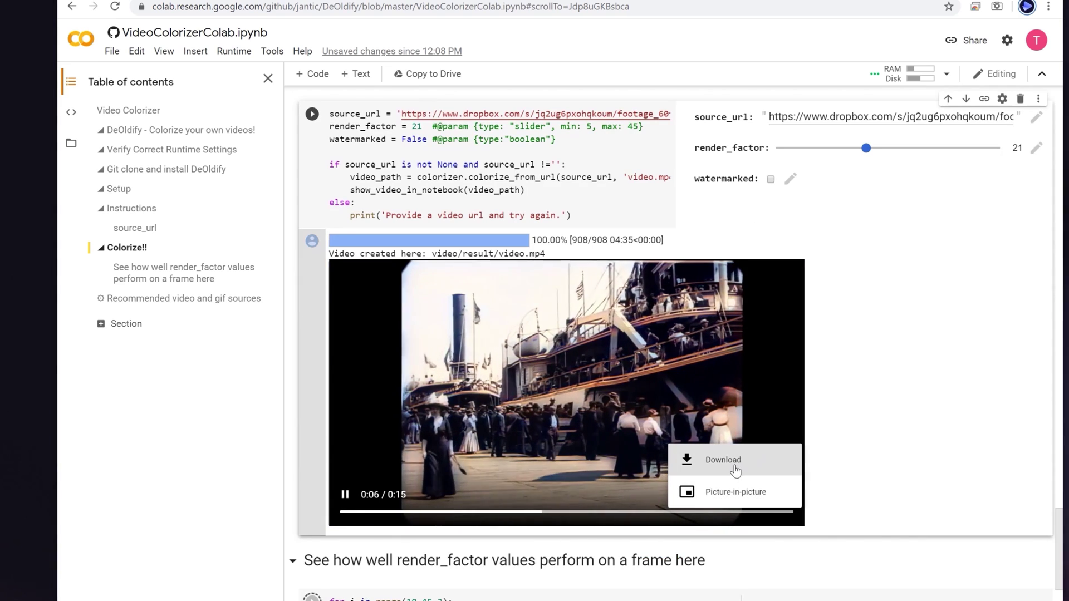
pyautogui.click(724, 451)
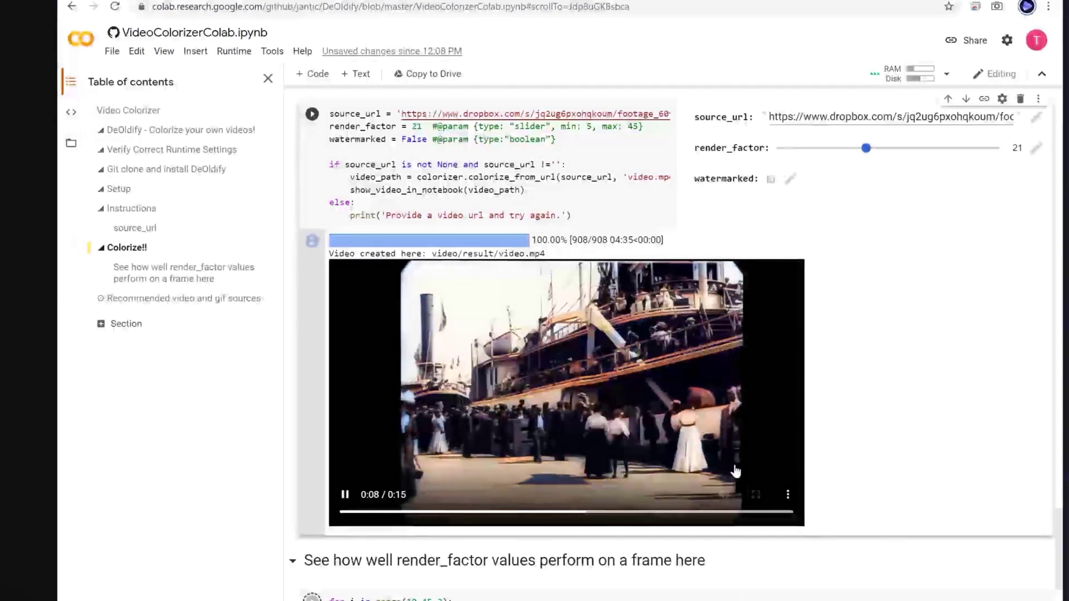
# Step: Browse the DeOldify folder in the notebook's file browser
pyautogui.click(71, 146)
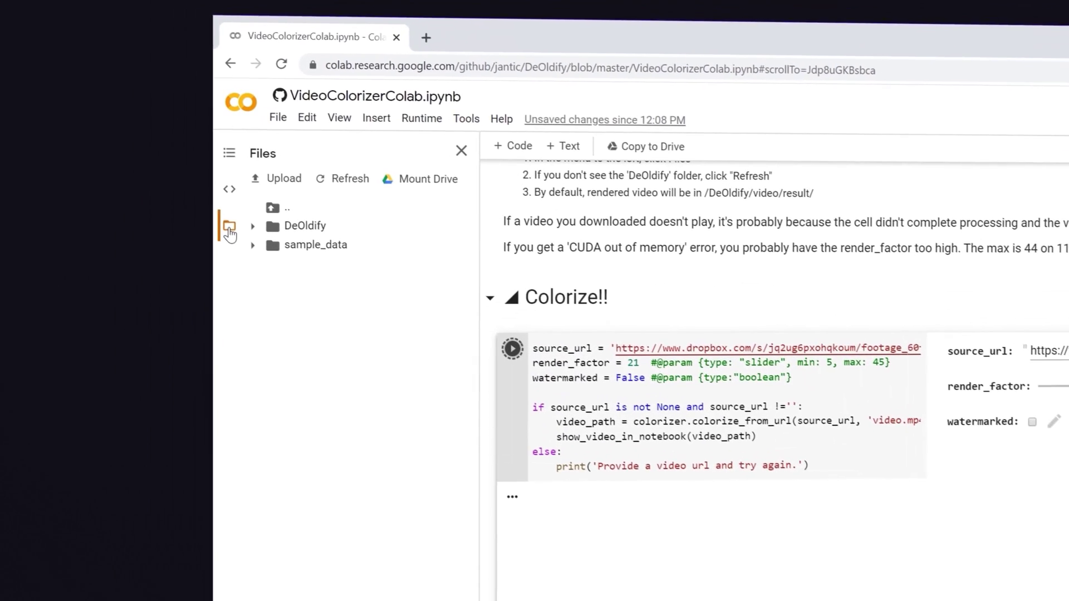
pyautogui.click(275, 226)
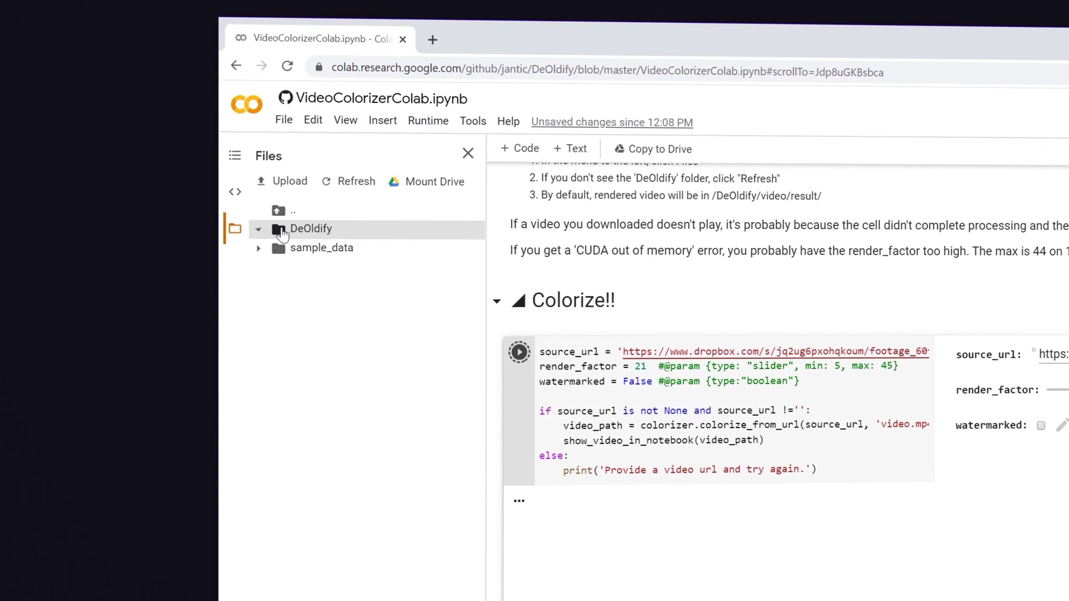
pyautogui.click(287, 248)
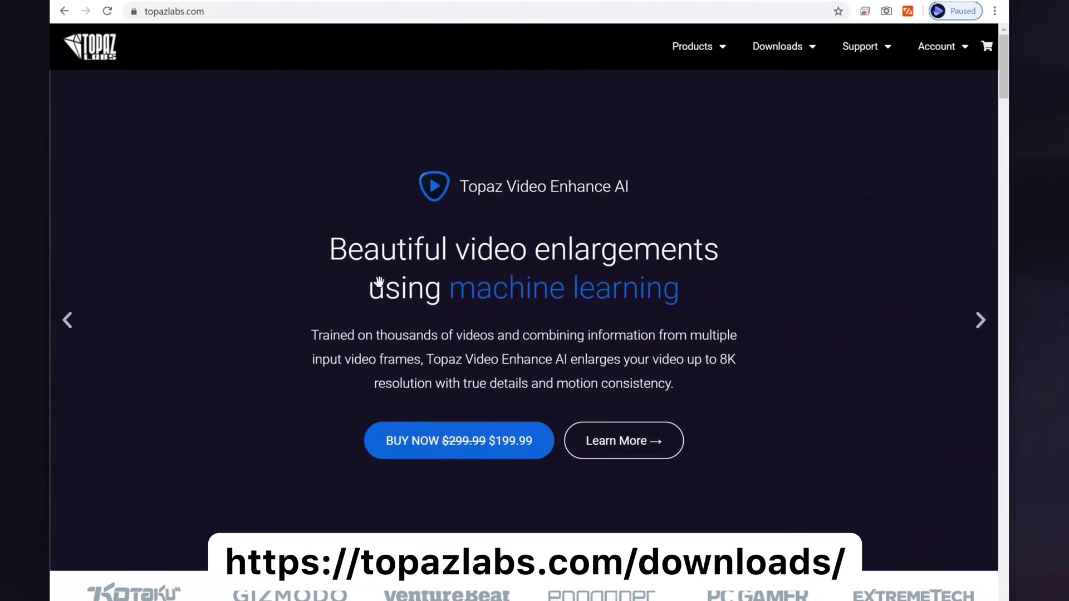
# Step: On the Topaz Labs website, open the downloads page
pyautogui.click(809, 49)
pyautogui.click(804, 255)
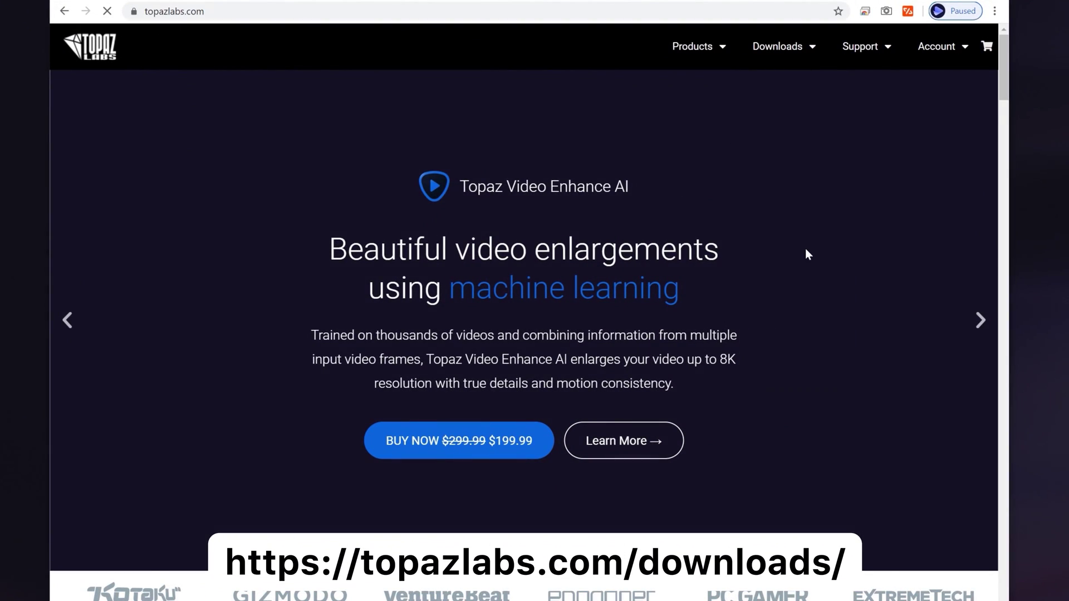
pyautogui.scroll(-1, 588, 196)
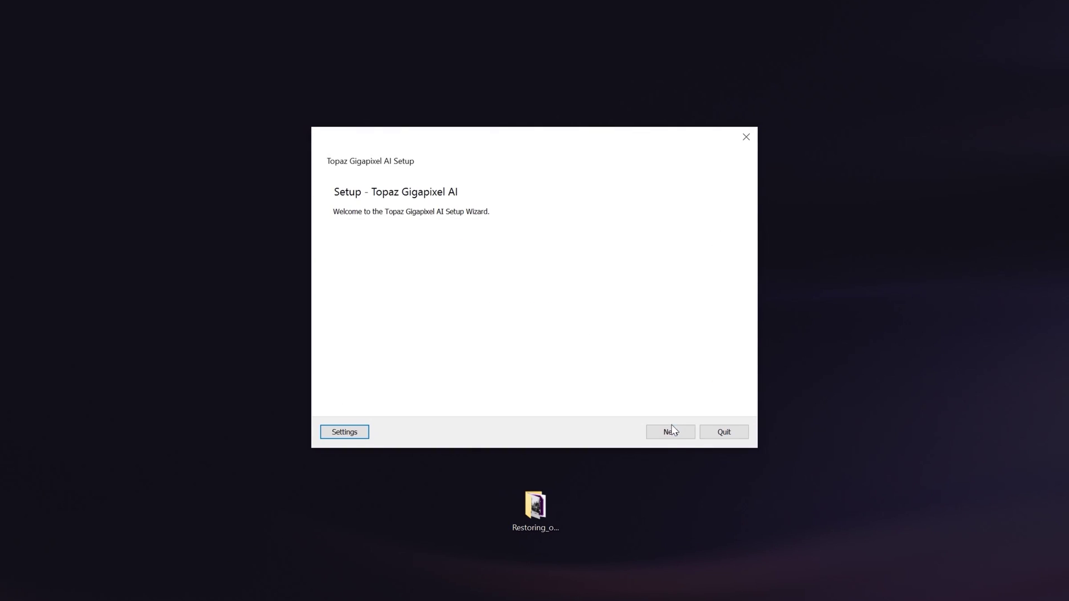
# Step: In the Topaz Gigapixel AI installer, accept the license agreement and continue the setup
pyautogui.click(672, 432)
pyautogui.click(672, 432)
pyautogui.click(337, 387)
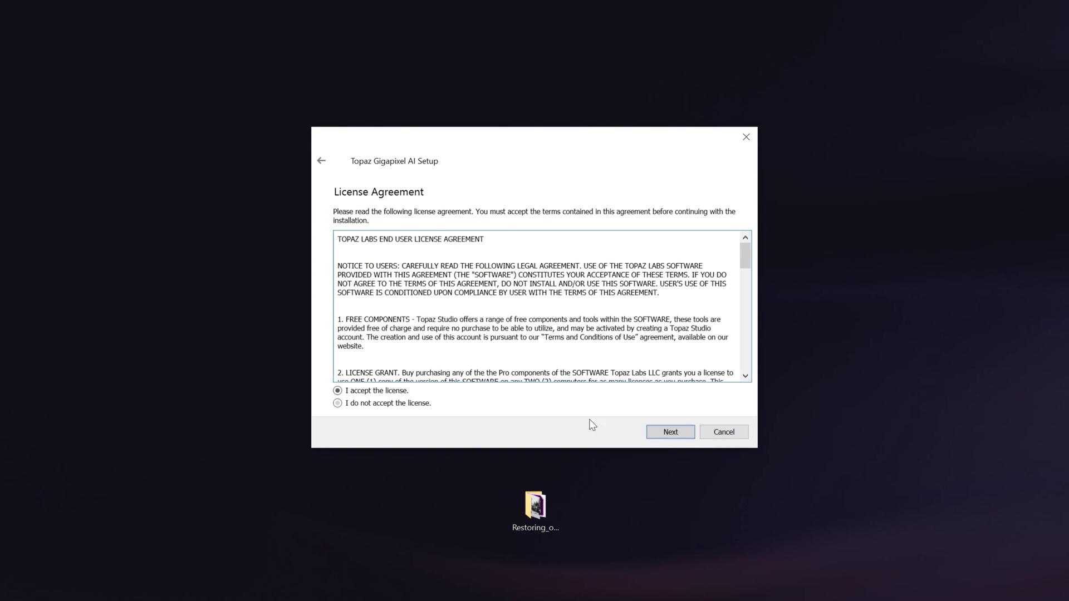
pyautogui.click(668, 433)
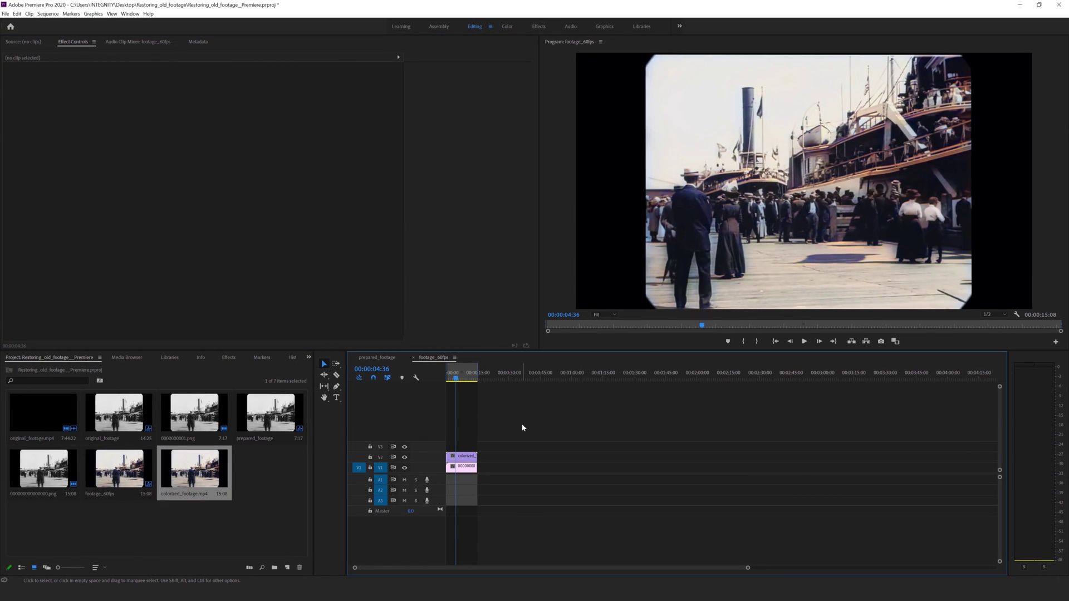
# Step: In Premiere Pro, export the colorized footage_60fps sequence as a PNG image sequence named footage_60fps_1.png into the colorized folder
pyautogui.hotkey('ctrl', 'm')
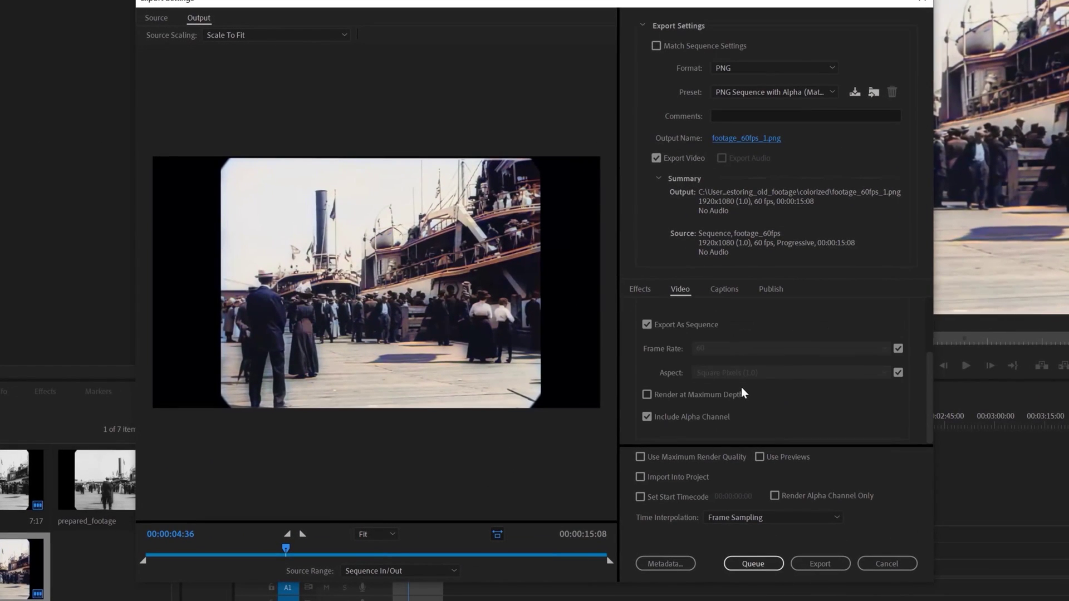
pyautogui.scroll(-1, 809, 376)
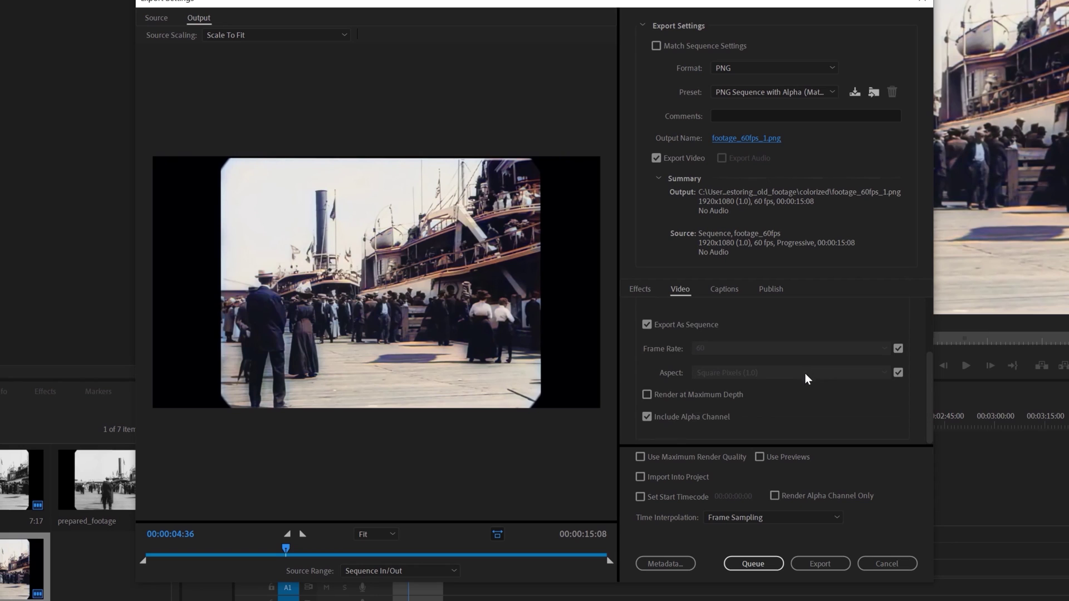
pyautogui.click(814, 561)
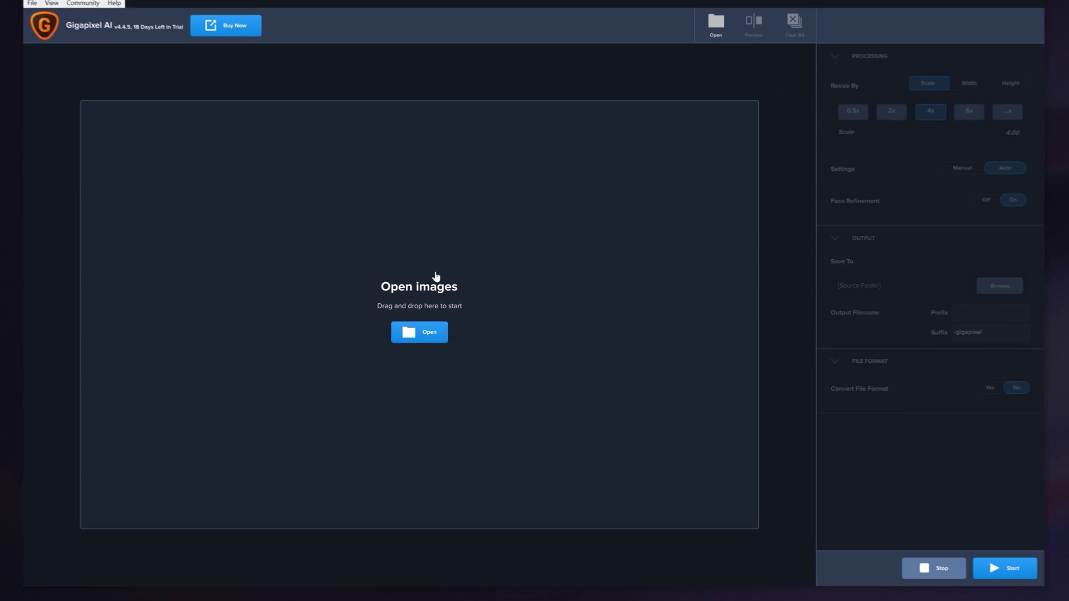
# Step: In Gigapixel AI, open all PNG frames of the colorized folder, starting with footage_60fps_1000.png
pyautogui.hotkey('ctrl', 'o')
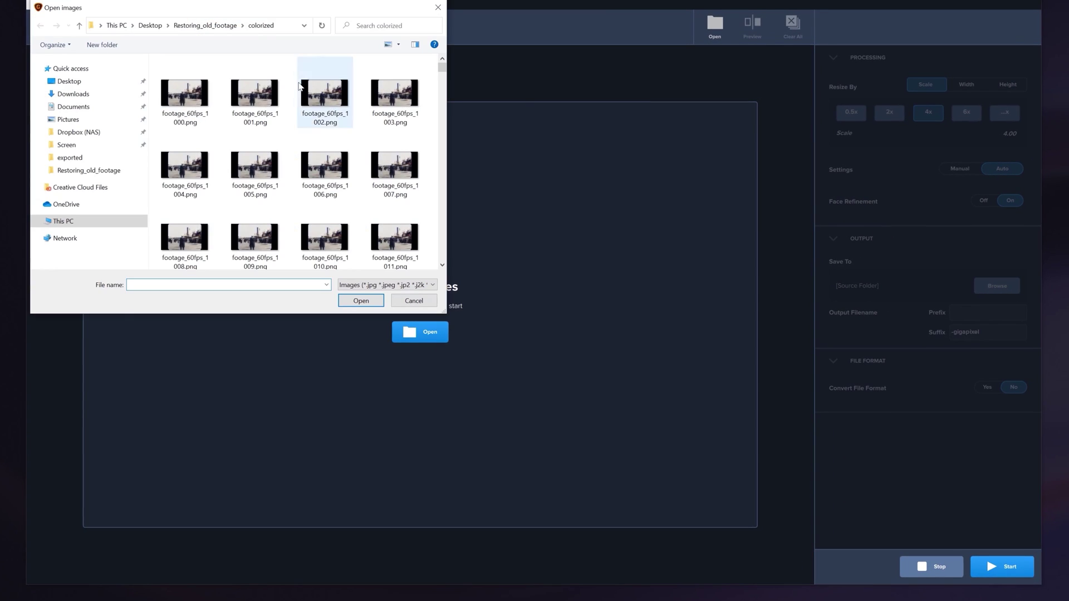
pyautogui.click(184, 92)
pyautogui.moveTo(442, 67); pyautogui.dragTo(442, 257)
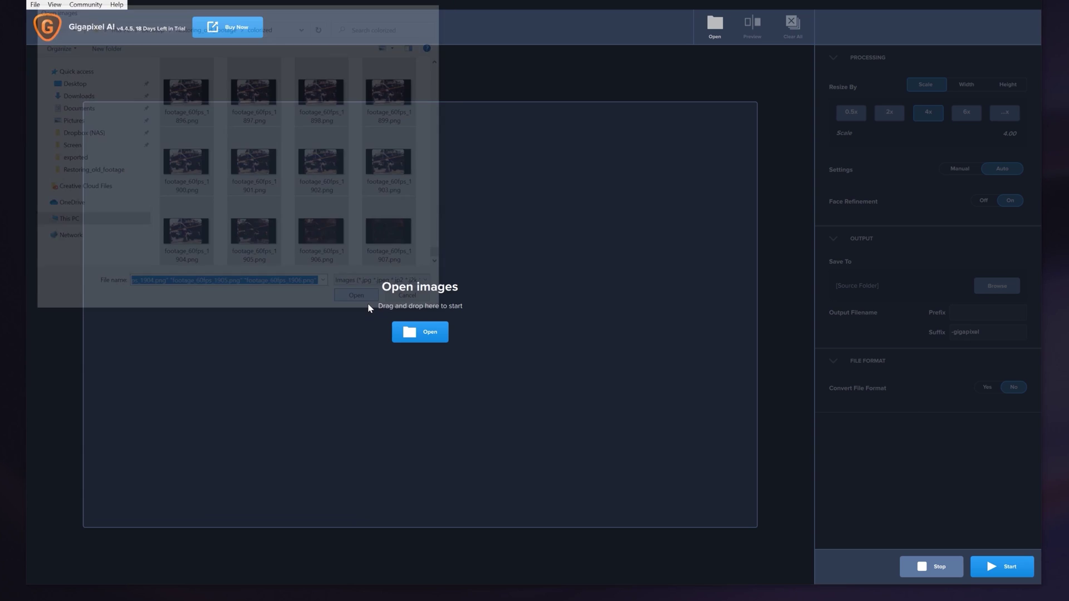